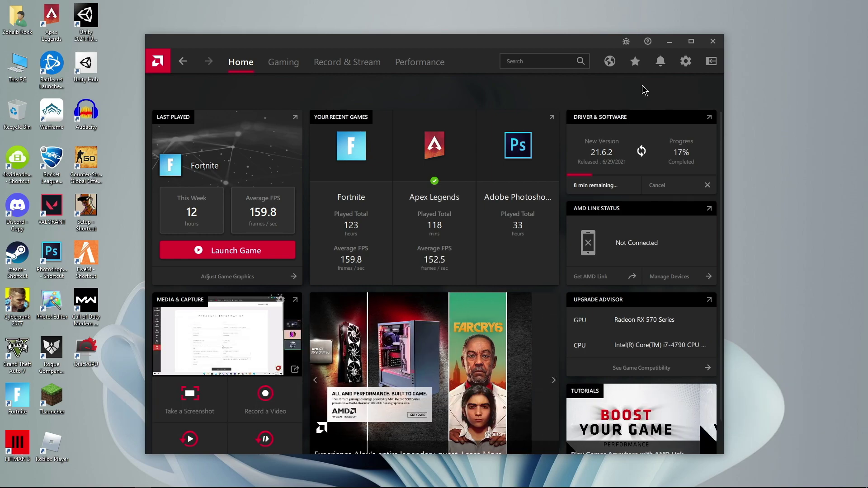
Set the preferred software version to Recommended + Optional in the system settings, and return to the home page
left_click(686, 61)
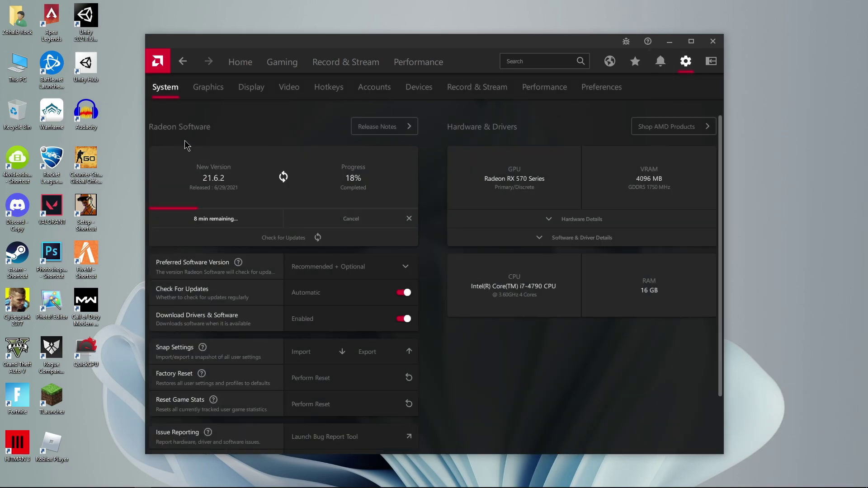
left_click(331, 269)
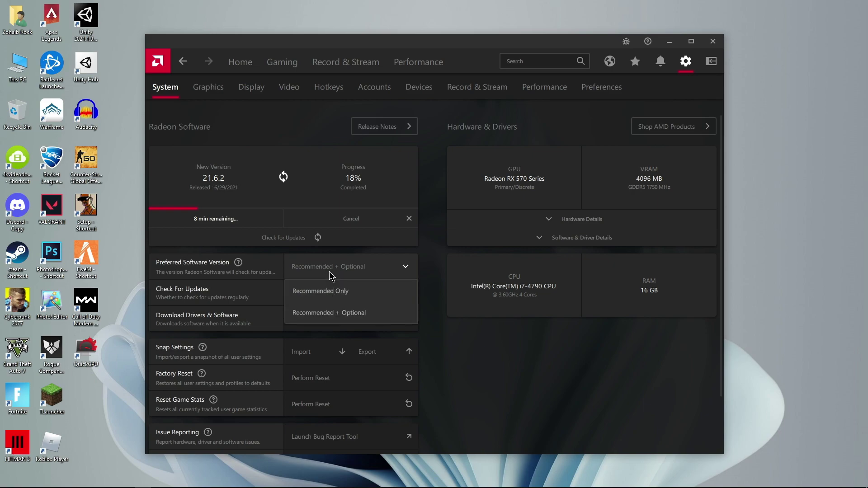
left_click(336, 315)
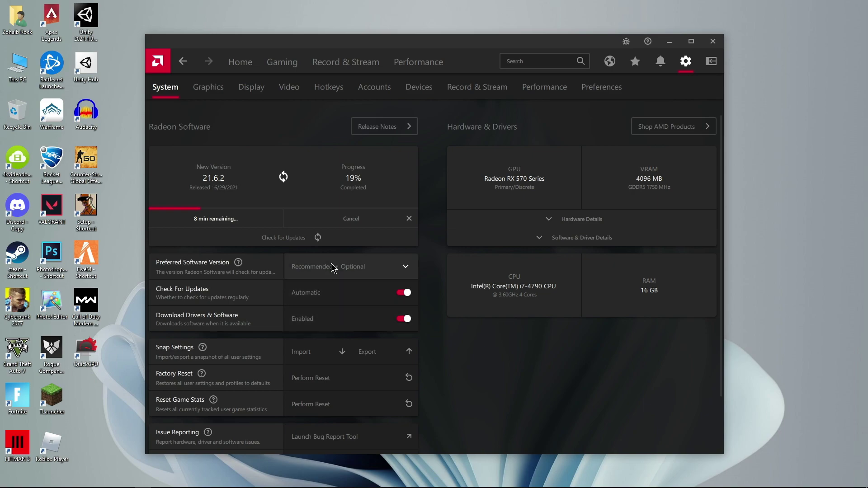
left_click(237, 61)
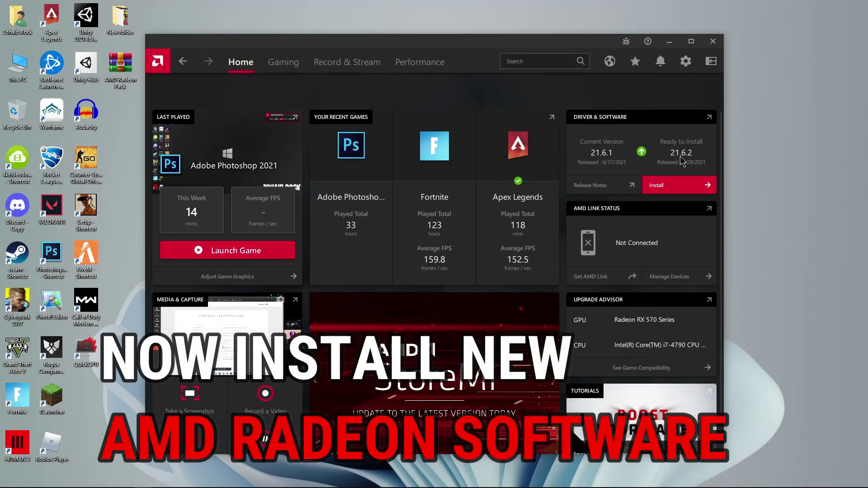
Install the Radeon Software 21.6.2 update as a Full Install with the Factory Reset option enabled
left_click(680, 190)
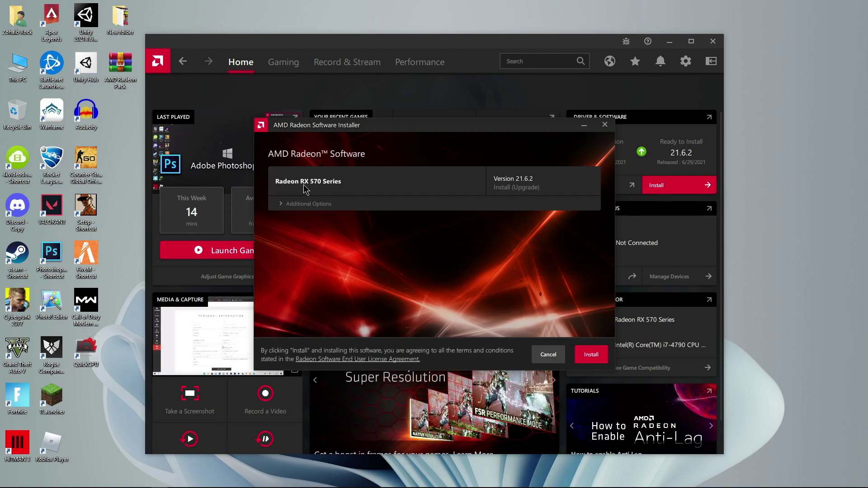
mouse_move(518, 187)
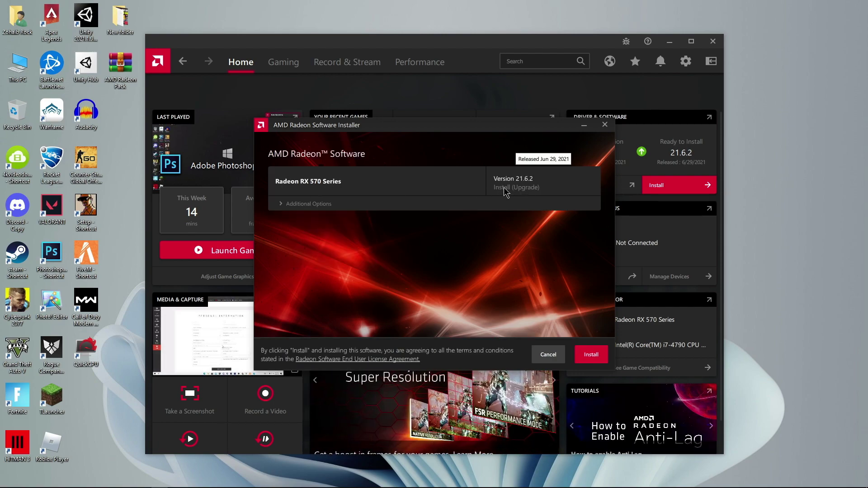
left_click(280, 207)
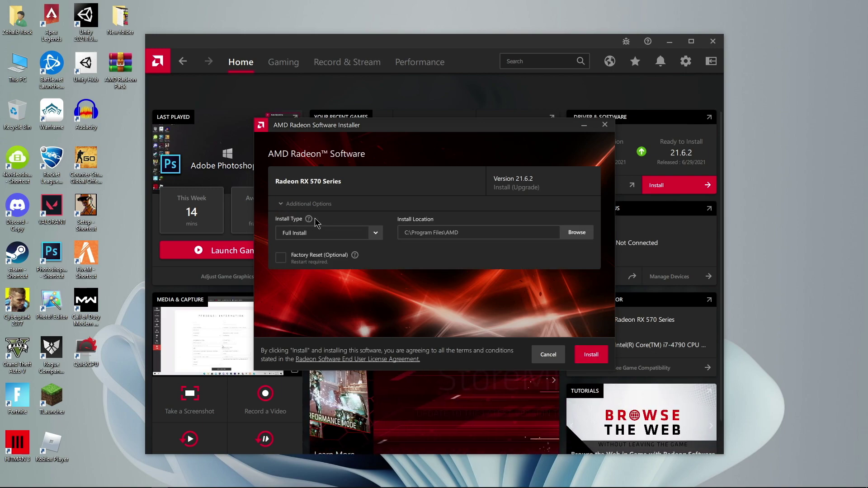
left_click(375, 234)
left_click(319, 253)
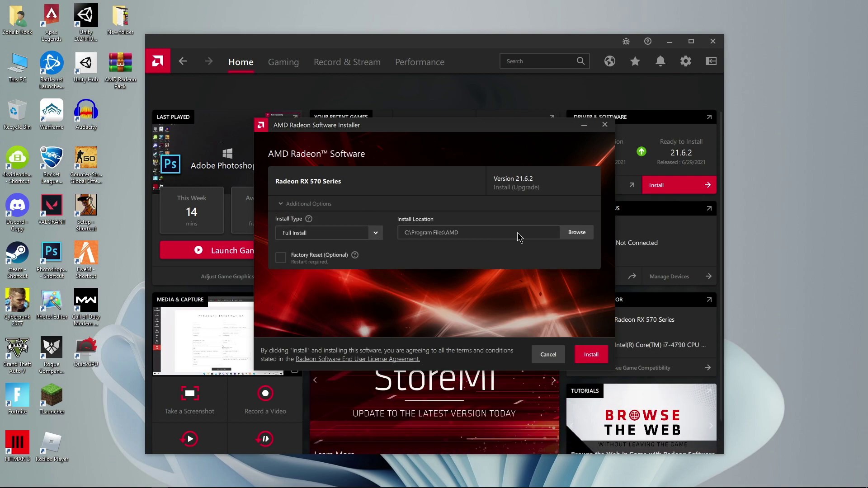
left_click(281, 258)
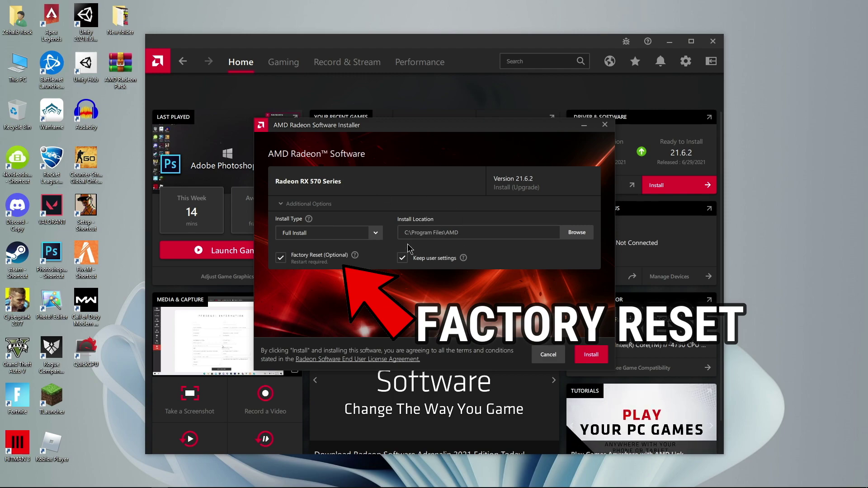
left_click(591, 355)
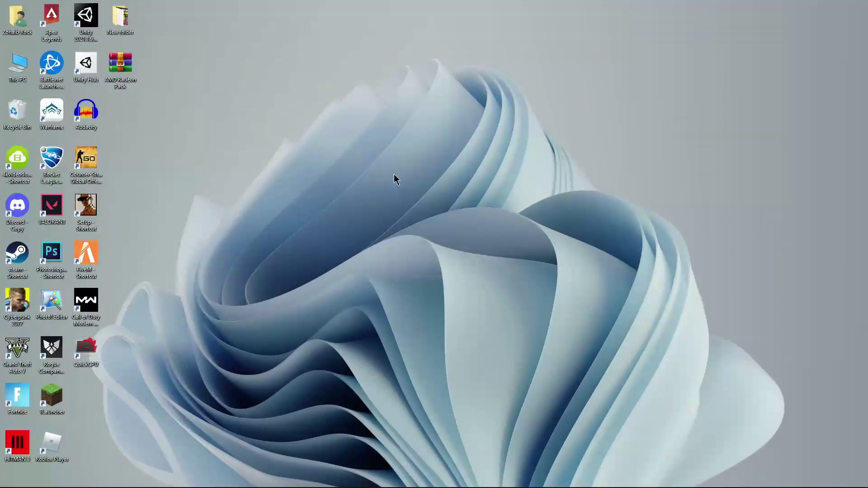
Extract the AMD Radeon Pack archive onto the desktop and open the extracted folder
left_click_drag(320, 167, 421, 219)
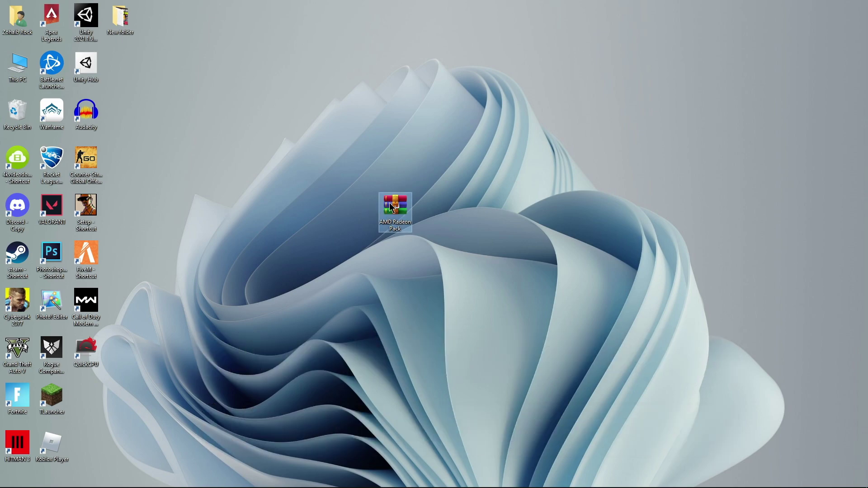
right_click(397, 207)
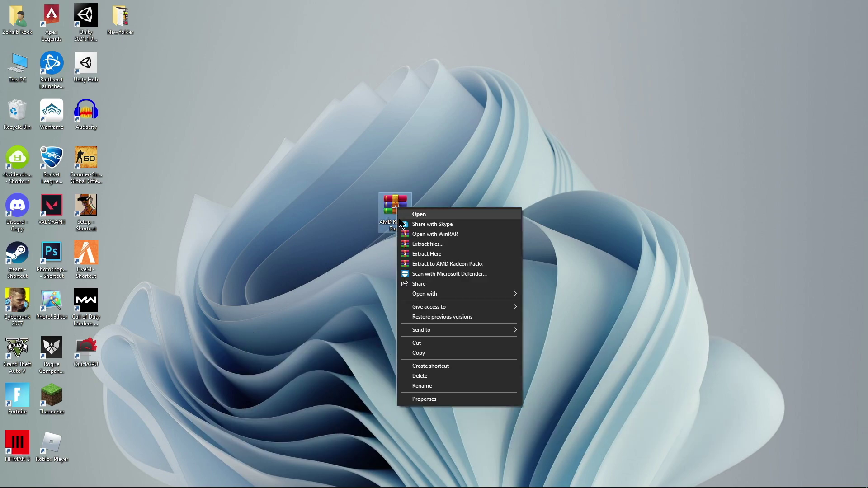
left_click(426, 254)
left_click_drag(315, 219, 18, 113)
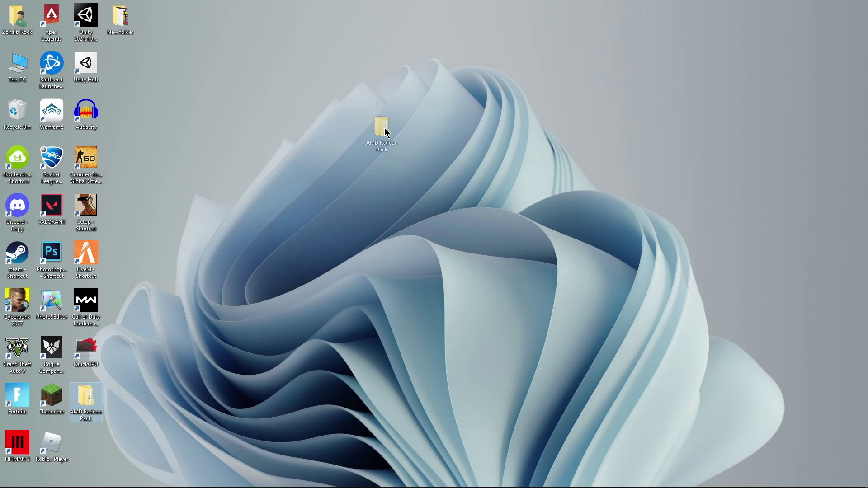
double_click(384, 128)
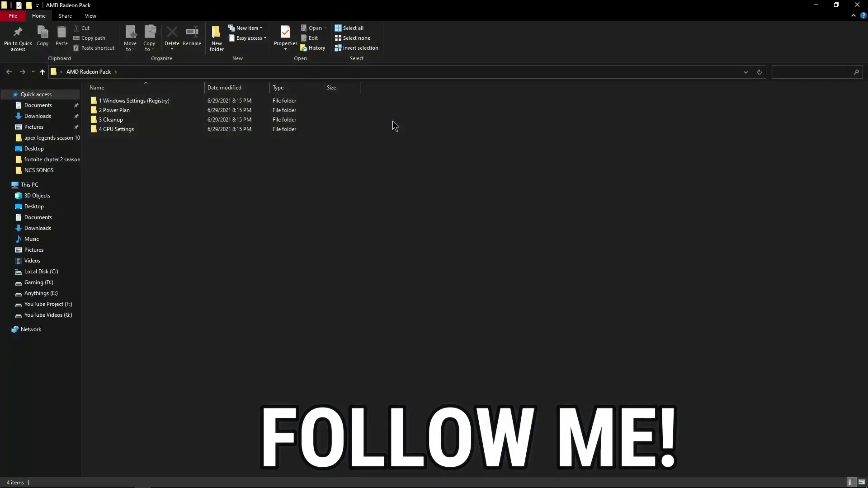
Add the CPU-GPU Optimizations file from the 1 Windows Settings (Registry) folder to the registry
left_click(114, 103)
double_click(114, 101)
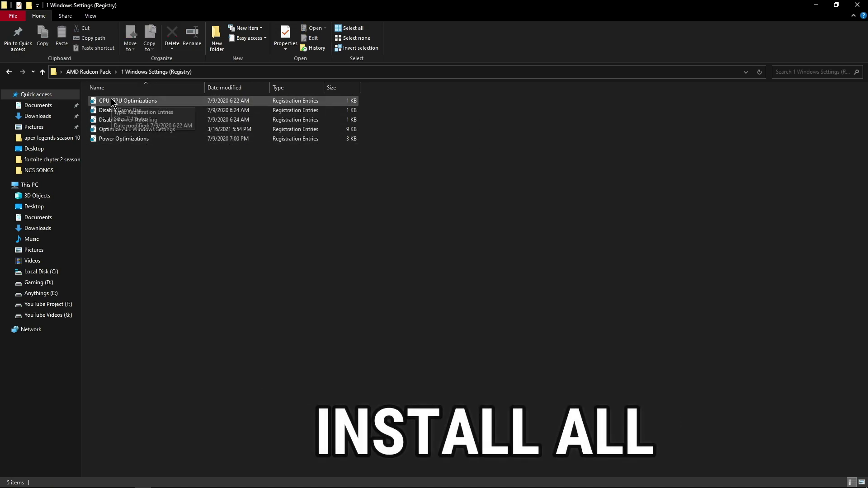
double_click(109, 102)
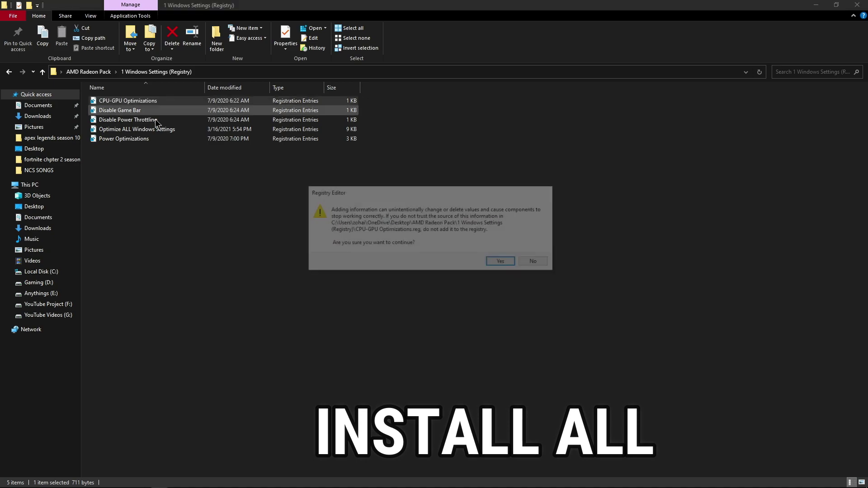
left_click(507, 261)
left_click(534, 254)
Add the Disable Game Bar and Disable Power Throttling files to the registry
double_click(120, 110)
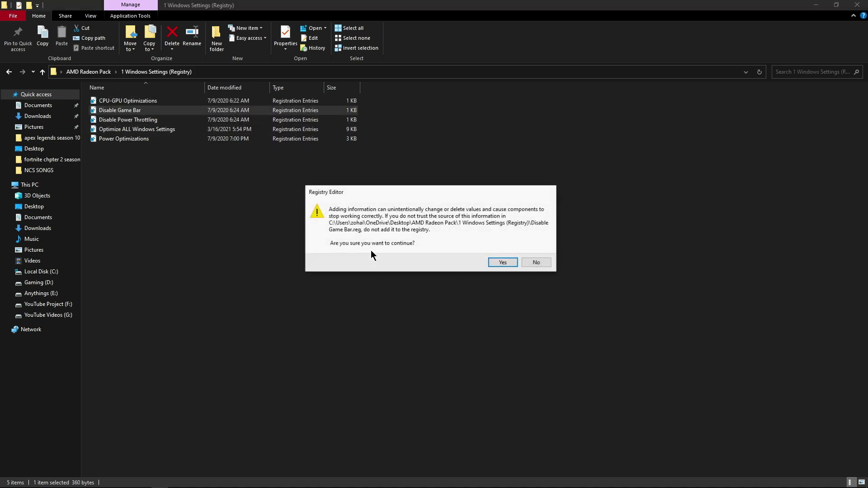
left_click(503, 263)
left_click(533, 252)
double_click(128, 120)
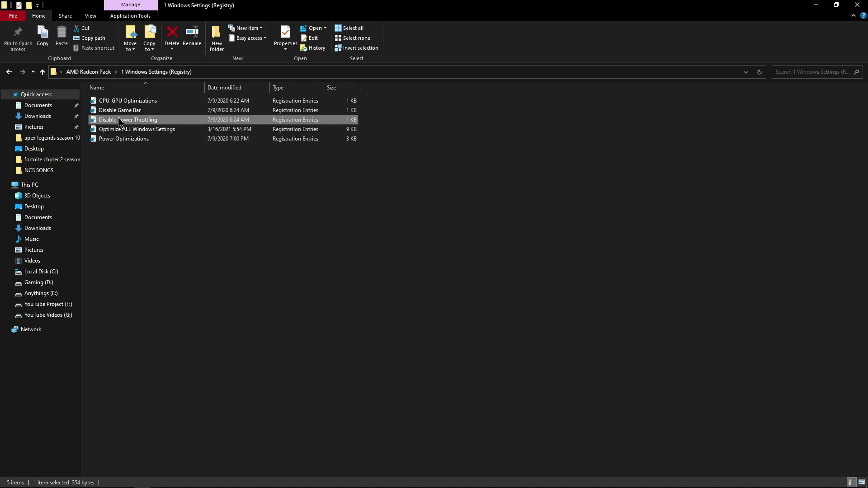
left_click(501, 263)
left_click(534, 252)
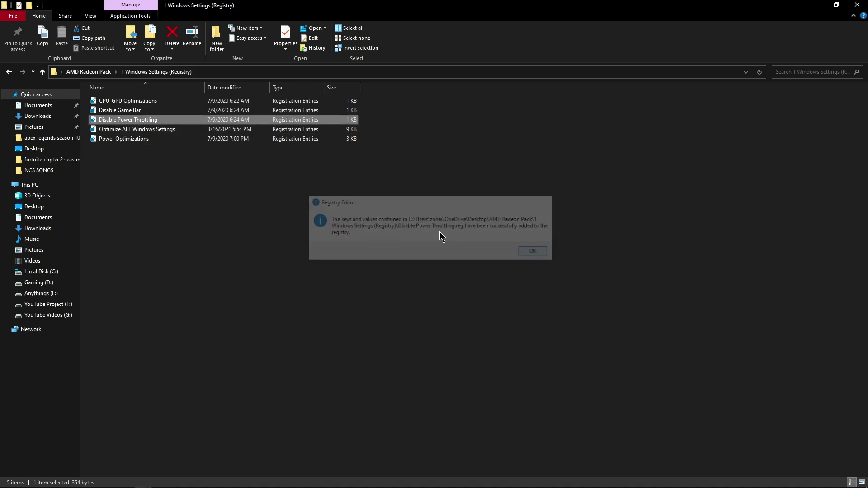
Add the Optimize ALL Windows Settings and Power Optimizations files to the registry
double_click(137, 129)
left_click(503, 263)
left_click(533, 252)
double_click(122, 140)
left_click(503, 262)
left_click(534, 252)
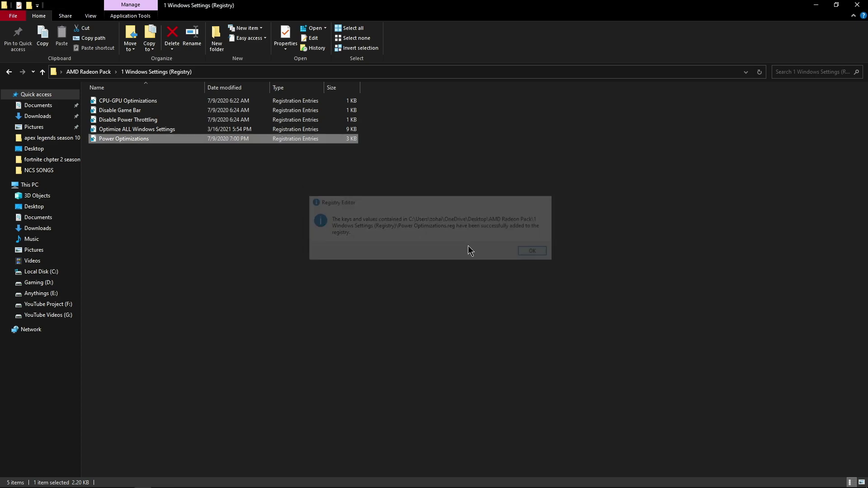
Open the pack's 2 Power Plan folder and shrink its window to reveal the desktop icons
key("alt+Left")
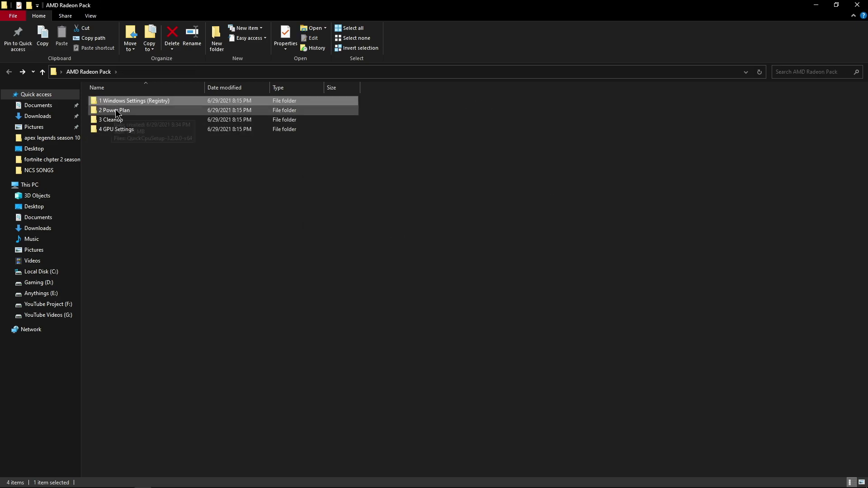
double_click(115, 110)
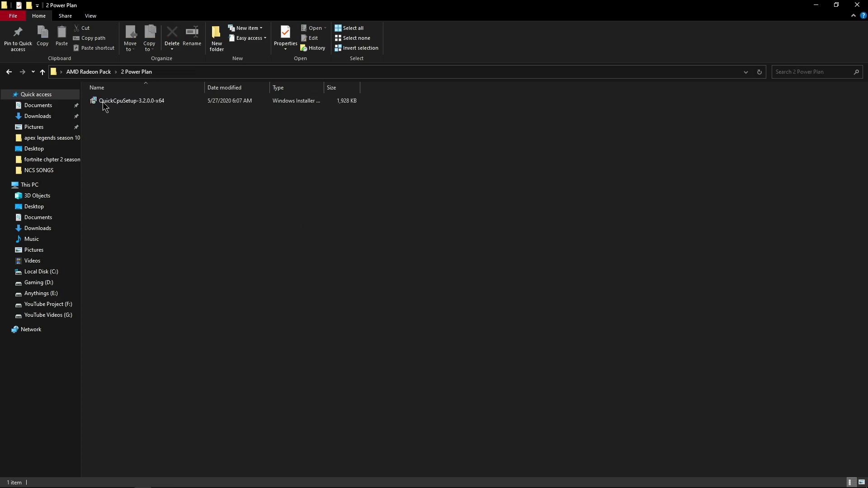
left_click(837, 6)
left_click_drag(416, 20, 490, 14)
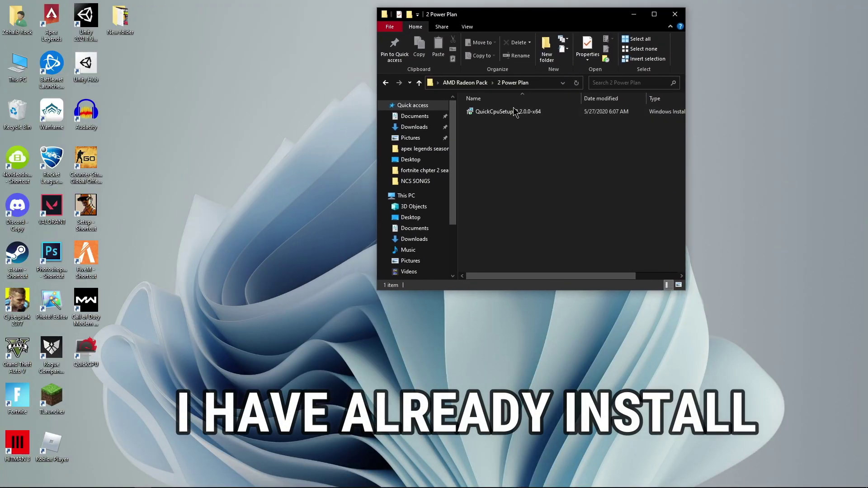
Launch Quick CPU from the desktop, closing the folder window and dismissing the update notice
double_click(84, 357)
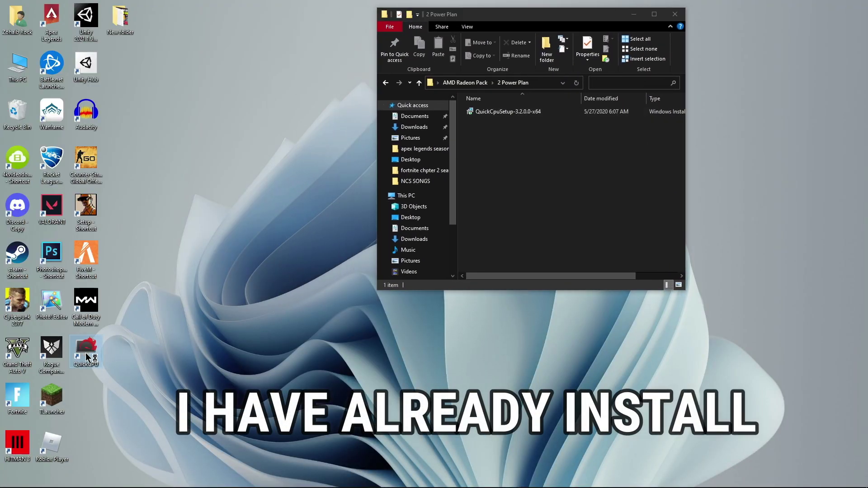
left_click(668, 16)
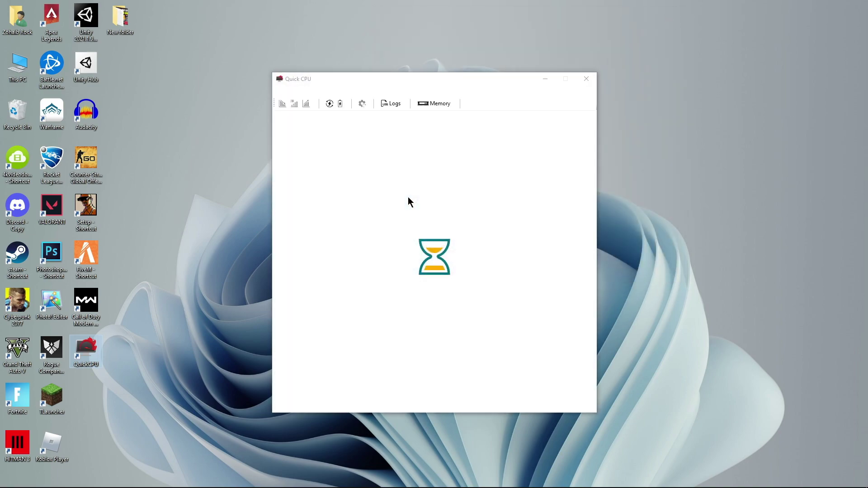
left_click_drag(430, 41, 433, 16)
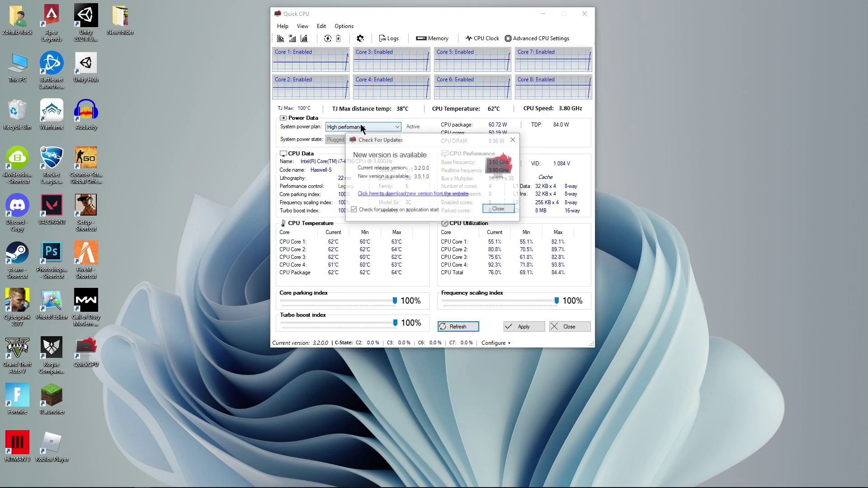
left_click(499, 208)
Set the system power plan to High performance in Quick CPU and apply the change
left_click(397, 127)
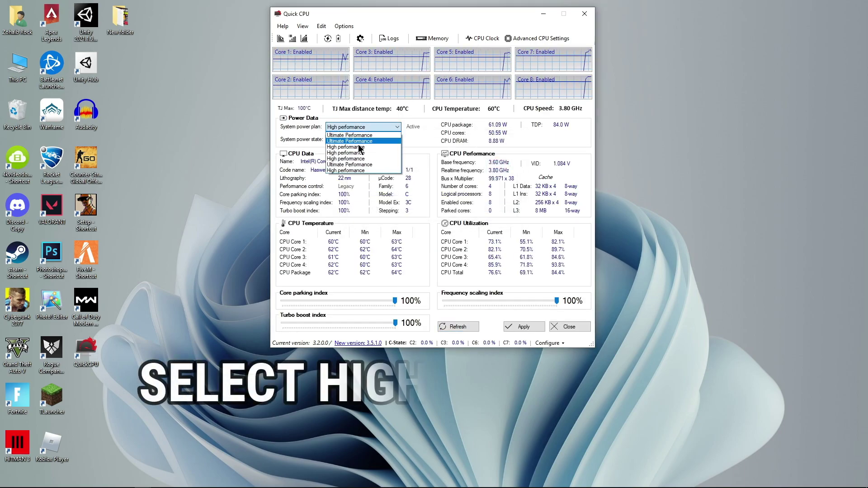
left_click(361, 147)
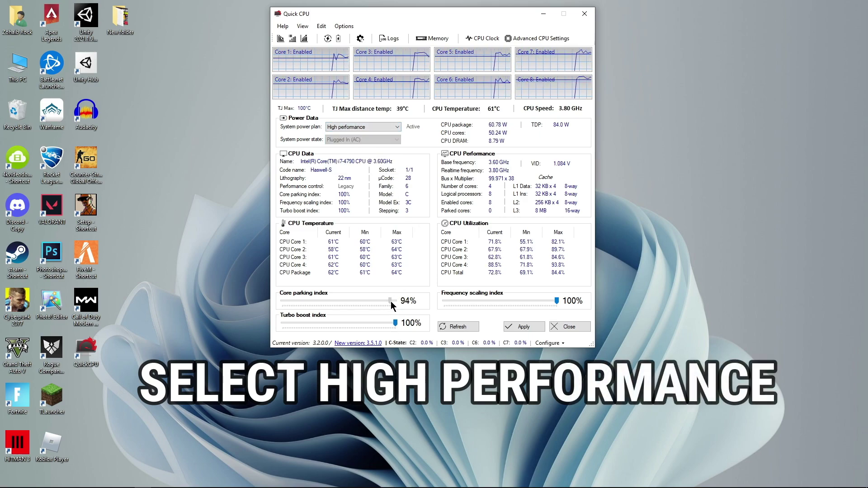
left_click(523, 326)
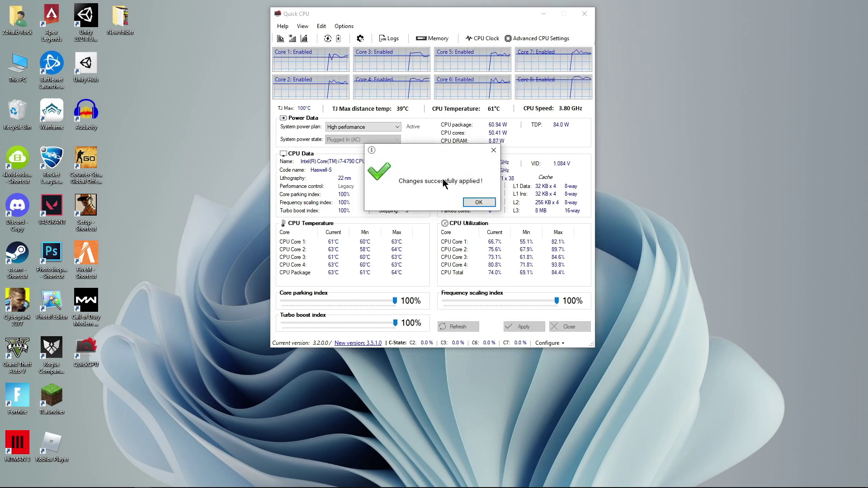
left_click(527, 202)
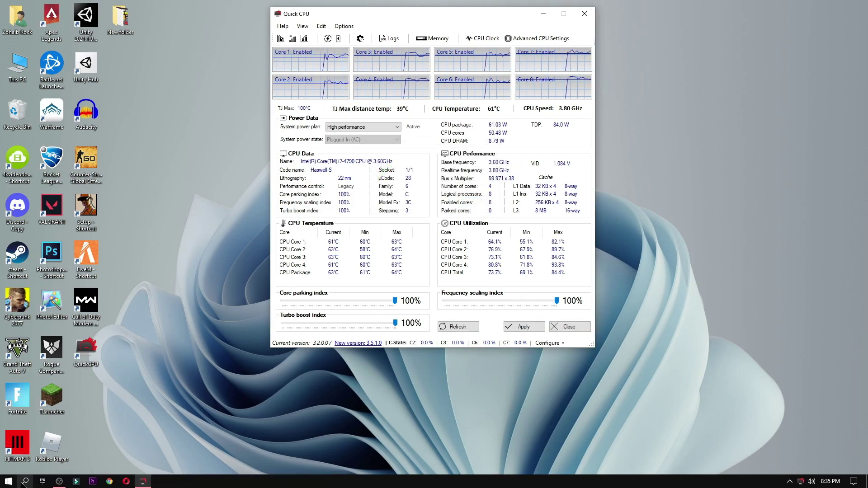
Search Windows for "power", open the power plan options, and open the active High performance plan's settings
left_click(26, 481)
type("power")
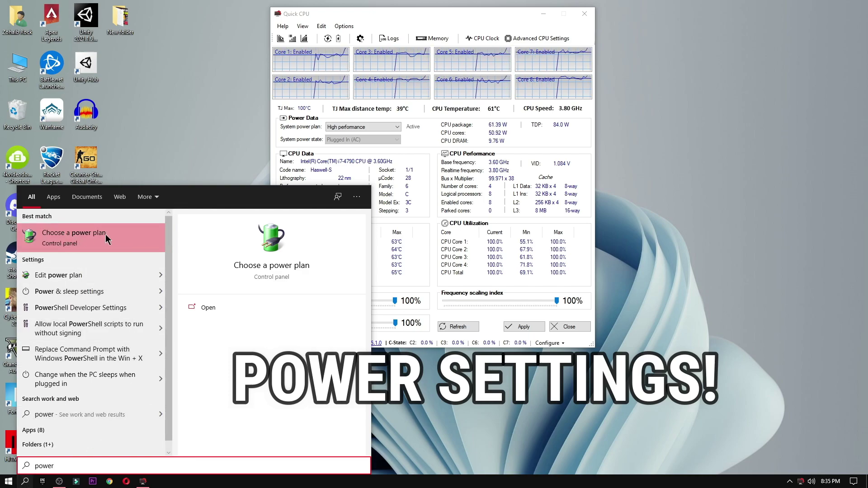
left_click(77, 245)
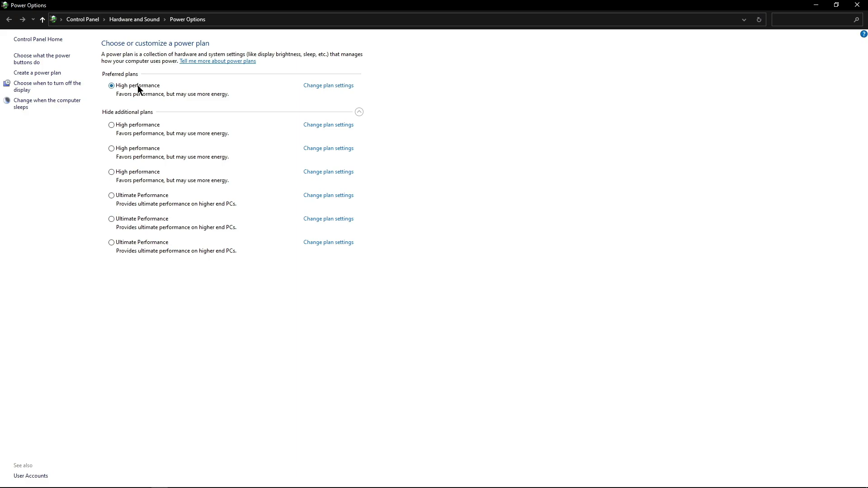
left_click(359, 111)
left_click(359, 111)
left_click(327, 85)
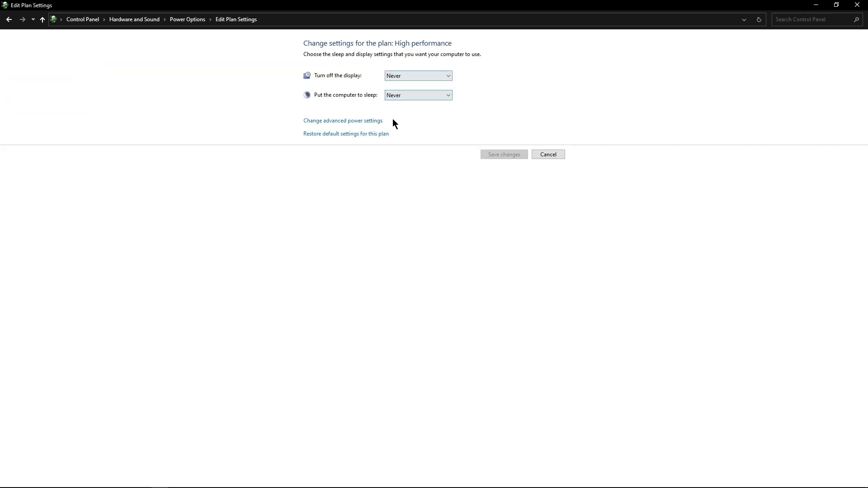
Open the High performance plan's advanced power settings and expand the hard disk's Turn off hard disk after setting
left_click(365, 121)
left_click(54, 110)
left_click(45, 103)
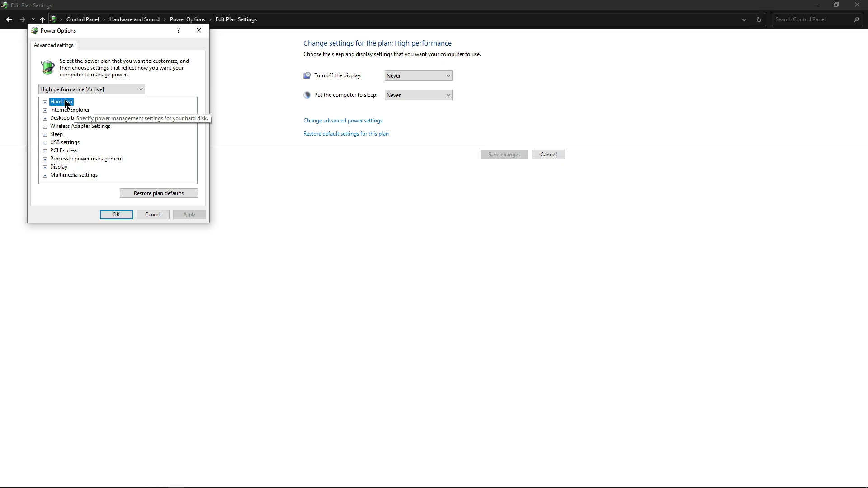
left_click(45, 102)
left_click(72, 109)
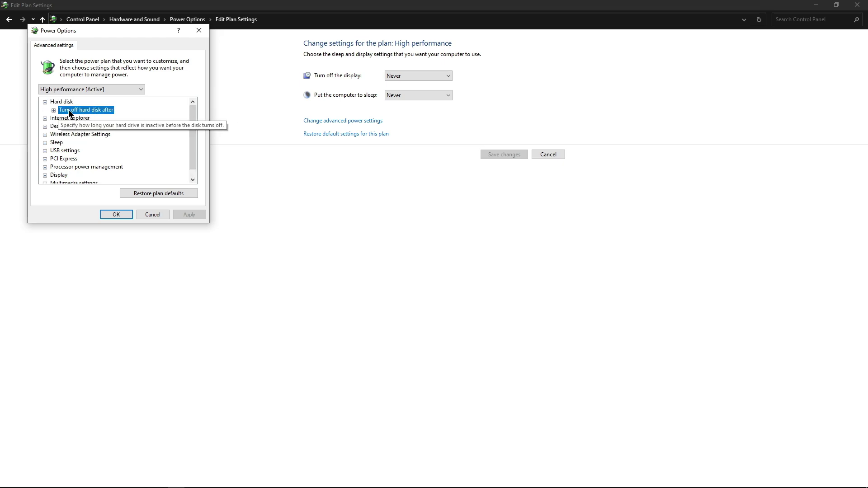
left_click(53, 111)
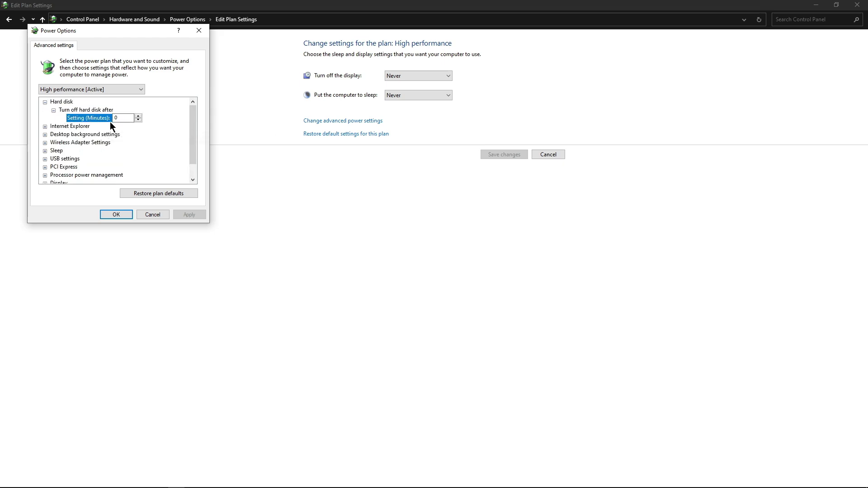
Set the wireless adapter's Power Saving Mode to Maximum Performance, then apply and close the advanced power settings
left_click(64, 143)
left_click(45, 143)
left_click(82, 151)
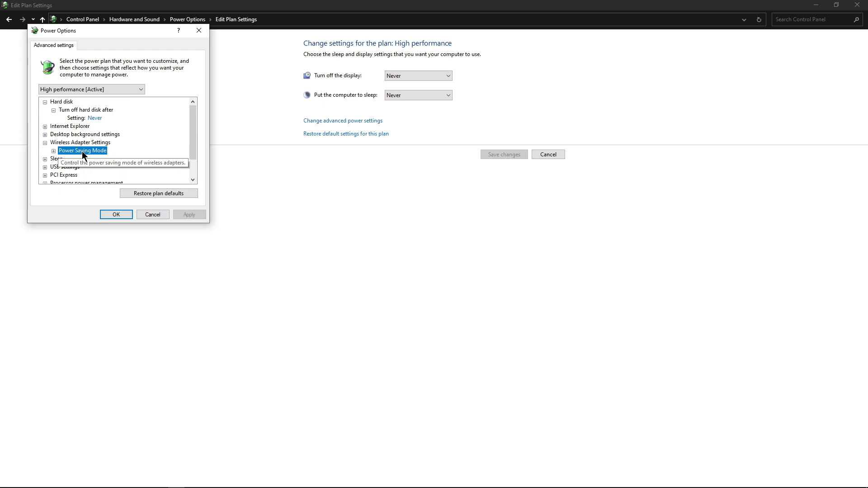
left_click(53, 151)
left_click(102, 159)
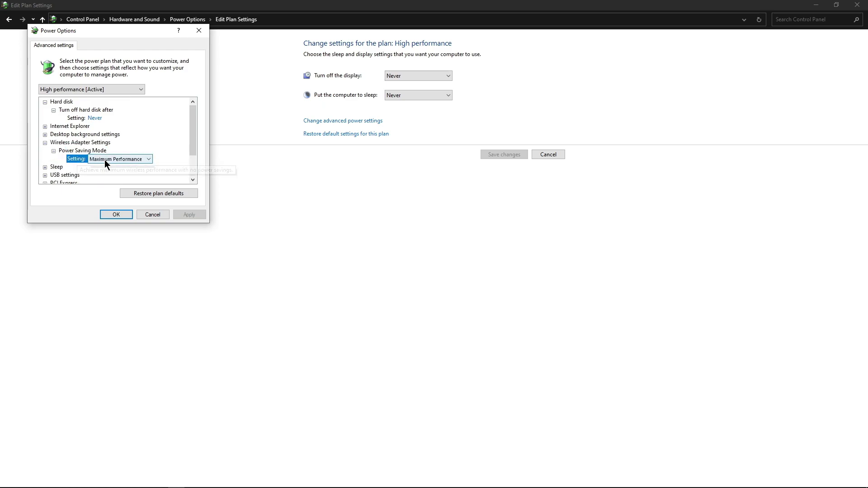
left_click(104, 159)
left_click(121, 158)
left_click(189, 214)
left_click(116, 214)
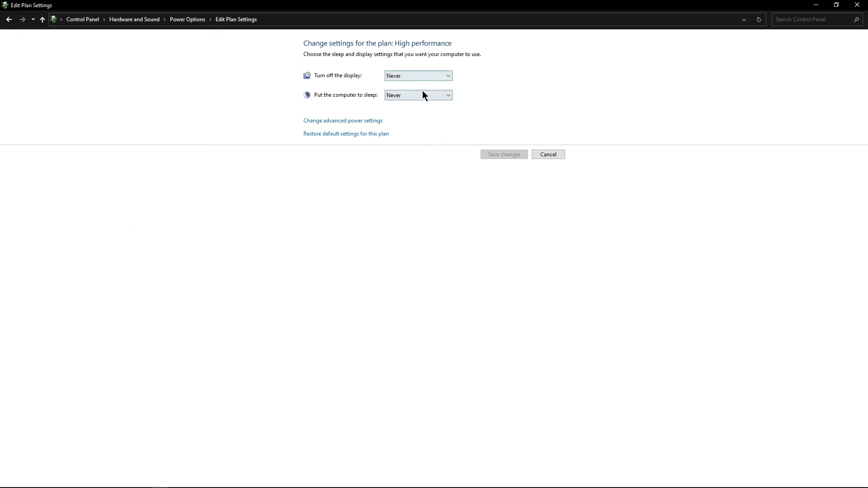
Close the power plan settings and Quick CPU, then open the 3 Cleanup folder in the desktop's AMD Radeon Pack
left_click(861, 6)
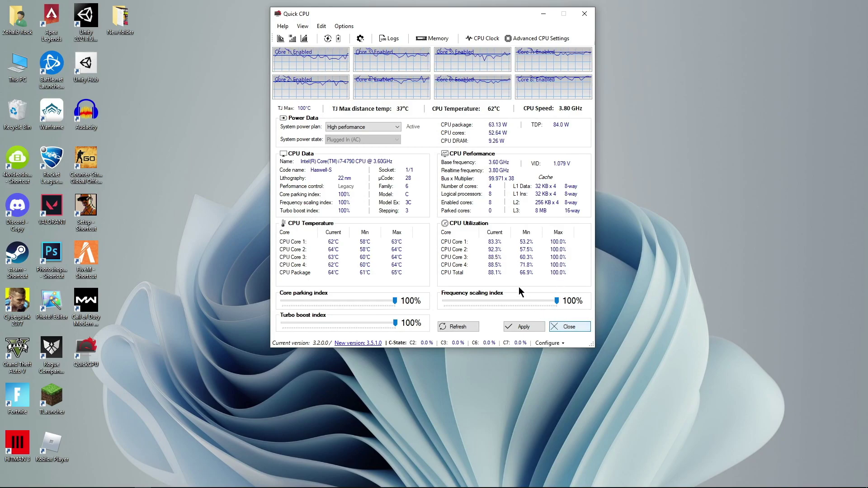
key("Return")
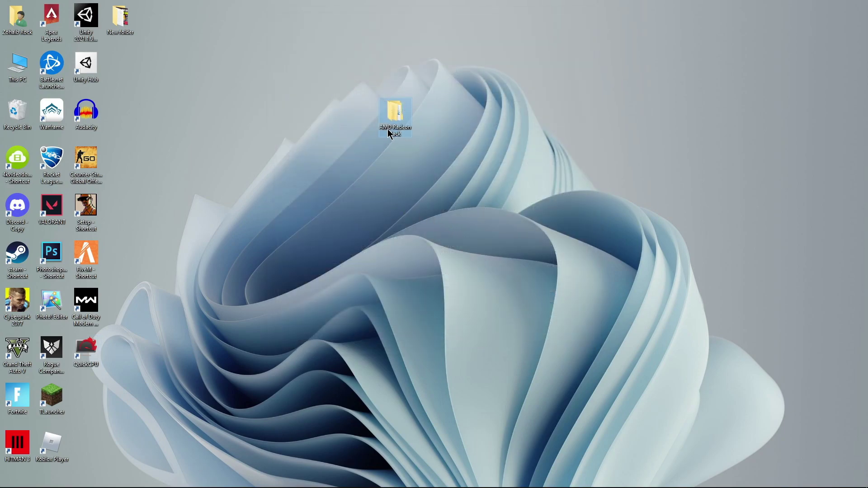
double_click(387, 129)
double_click(658, 18)
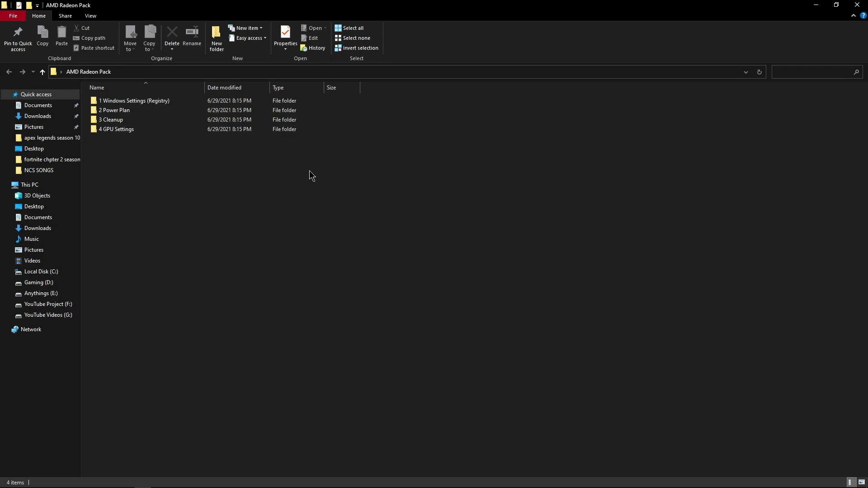
double_click(121, 122)
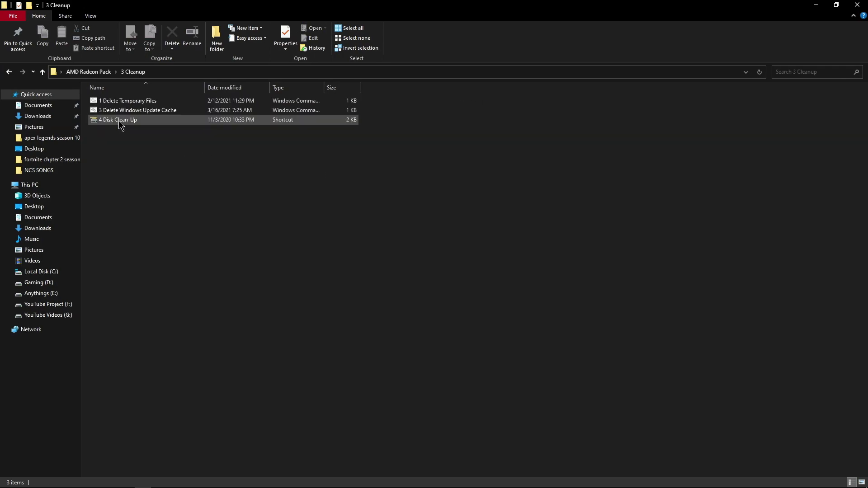
Run the 1 Delete Temporary Files and 3 Delete Windows Update Cache scripts
double_click(108, 102)
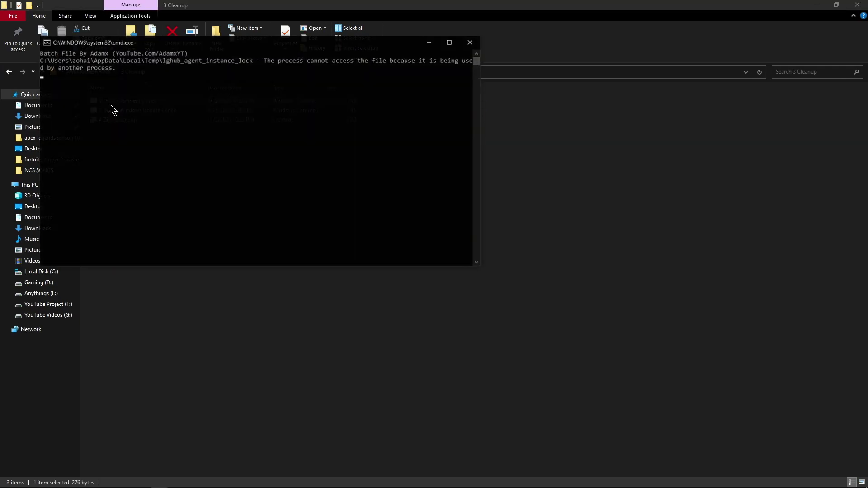
key("Return")
double_click(118, 111)
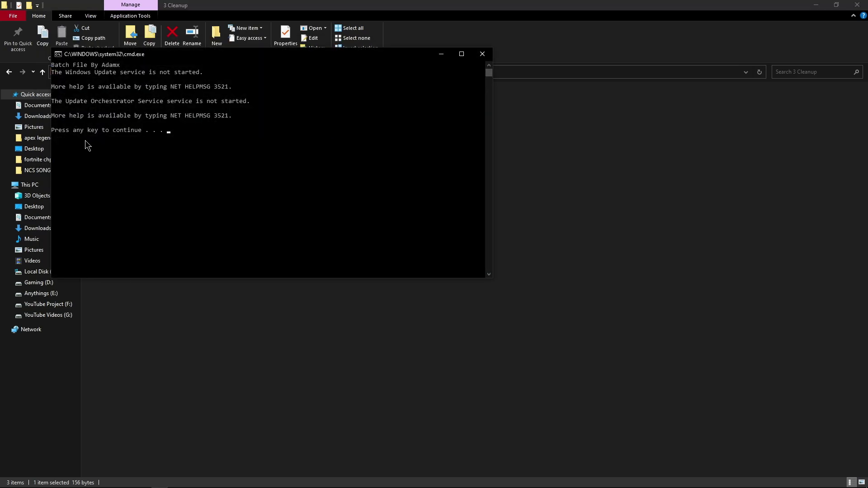
key("Return")
Launch the 4 Disk Clean-Up shortcut, close the folder window and choose drive C: for cleanup
double_click(123, 120)
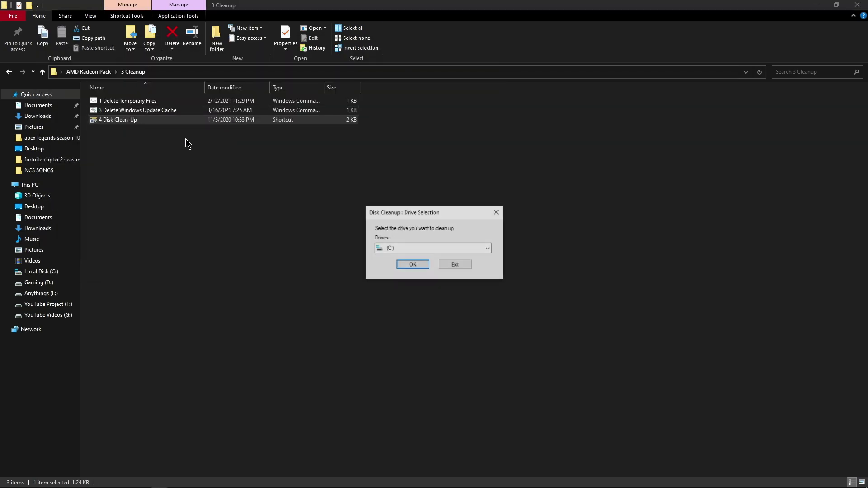
left_click(857, 4)
left_click_drag(424, 210, 412, 95)
left_click(392, 133)
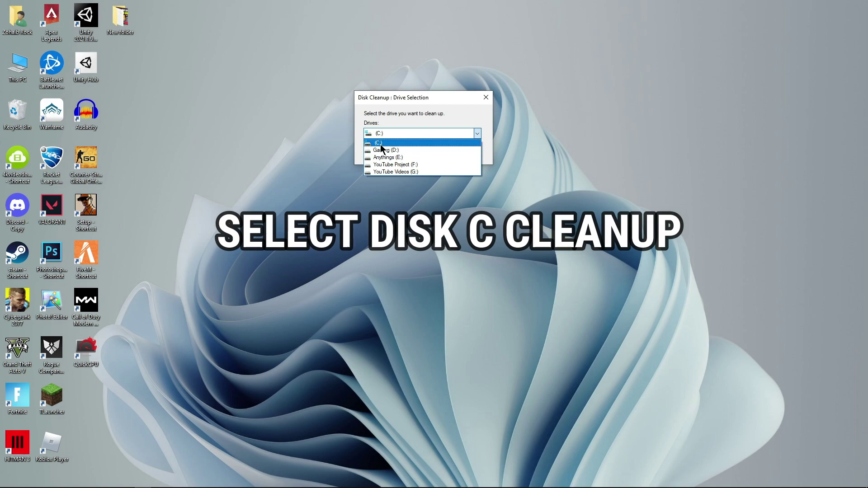
left_click(406, 144)
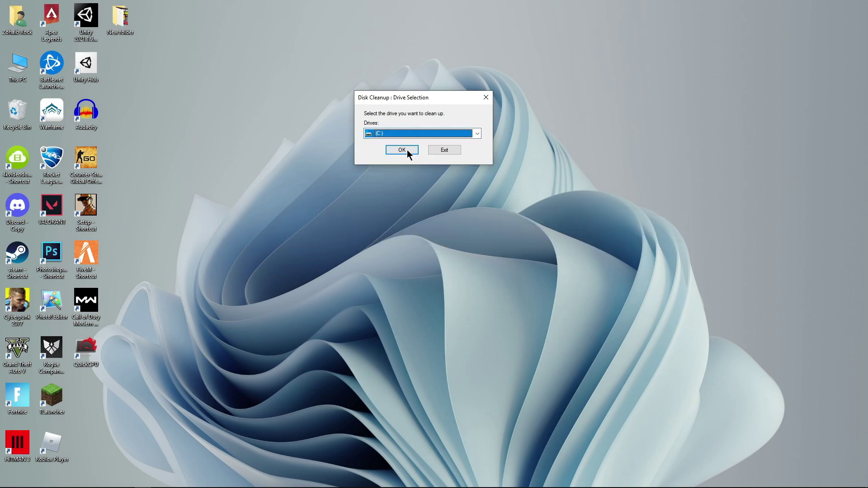
left_click(407, 151)
Check that the listed file categories are ticked in Disk Cleanup for C: and permanently delete those files
left_click_drag(390, 215, 350, 91)
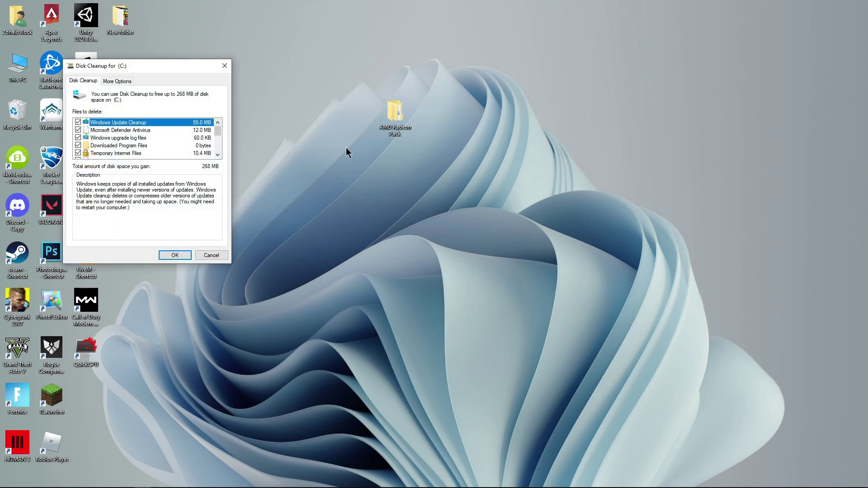
left_click_drag(131, 71, 243, 65)
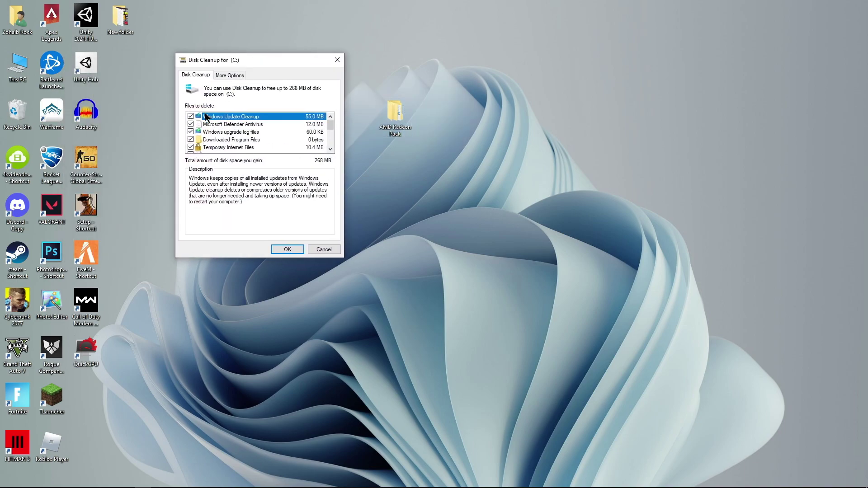
scroll(190, 131, "down", 2)
scroll(191, 141, "down", 1)
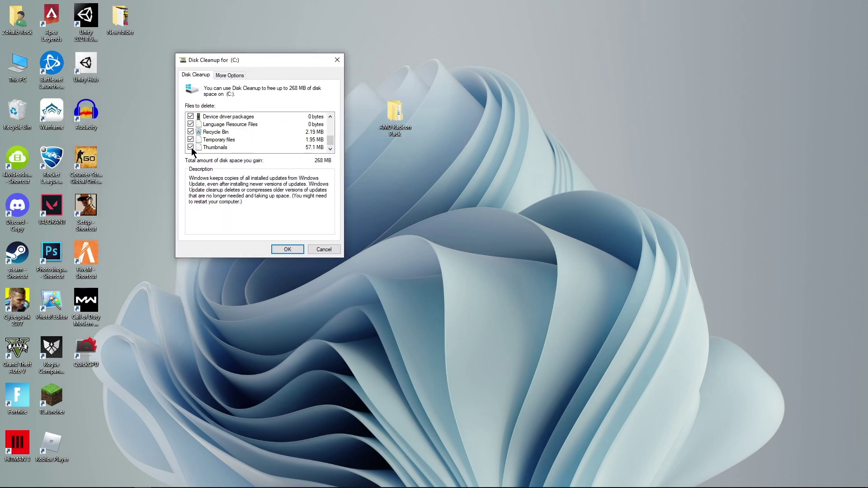
left_click(292, 253)
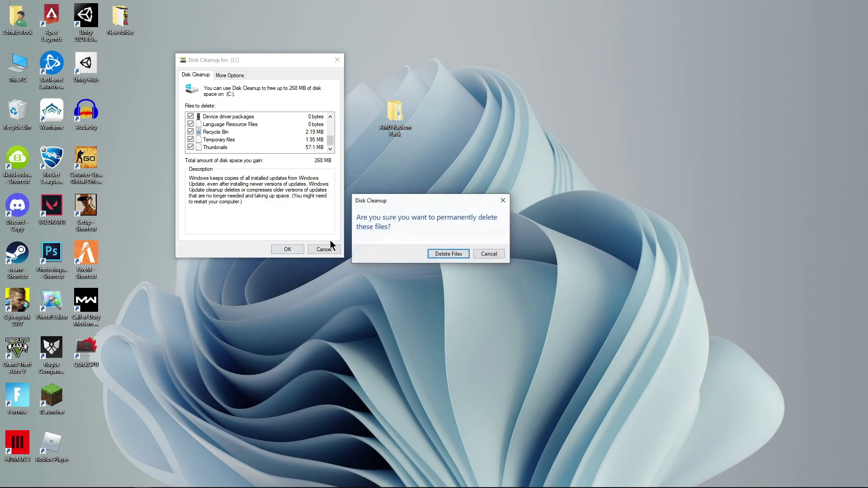
left_click(449, 257)
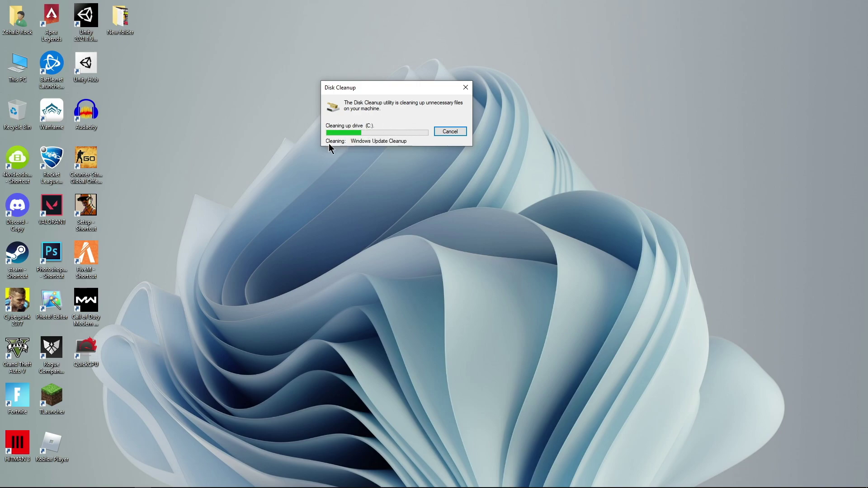
Open the AMD Settings folder inside the pack's 4 GPU Settings folder and shrink its window to reveal the desktop
double_click(393, 120)
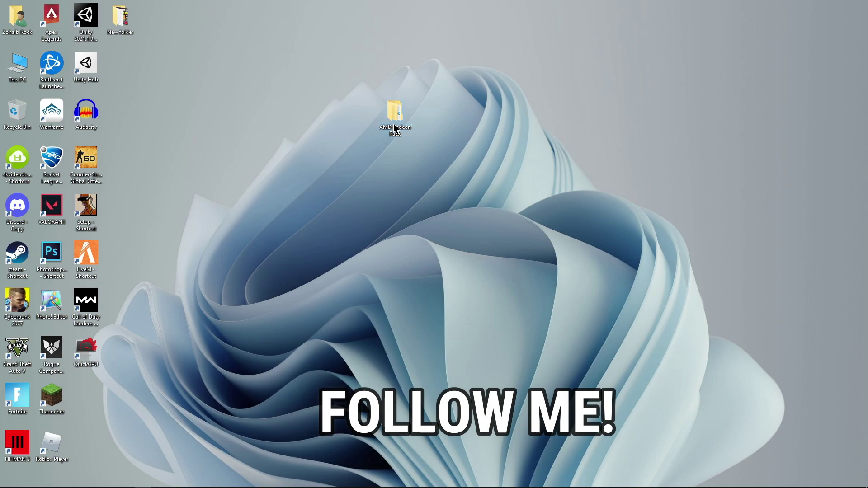
double_click(118, 132)
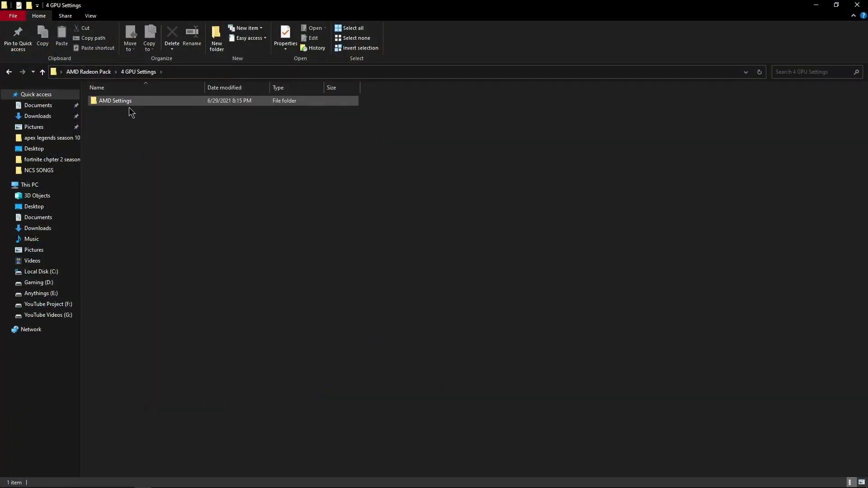
double_click(115, 103)
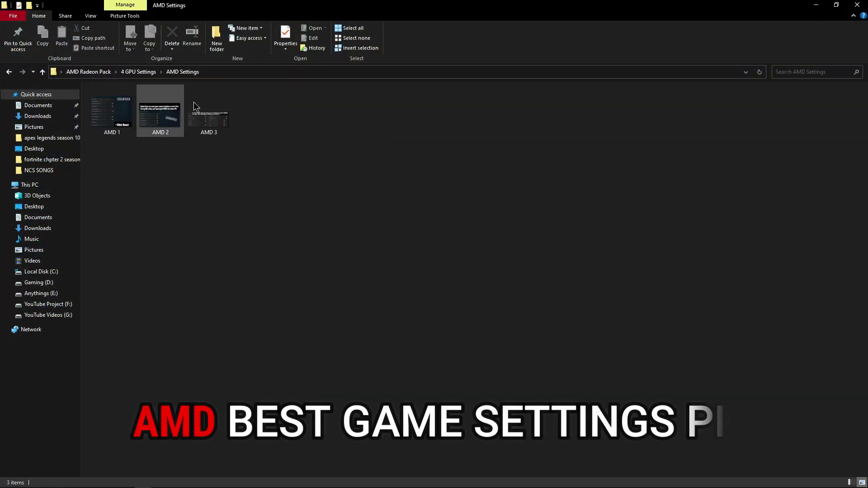
left_click(836, 5)
left_click_drag(548, 23, 213, 64)
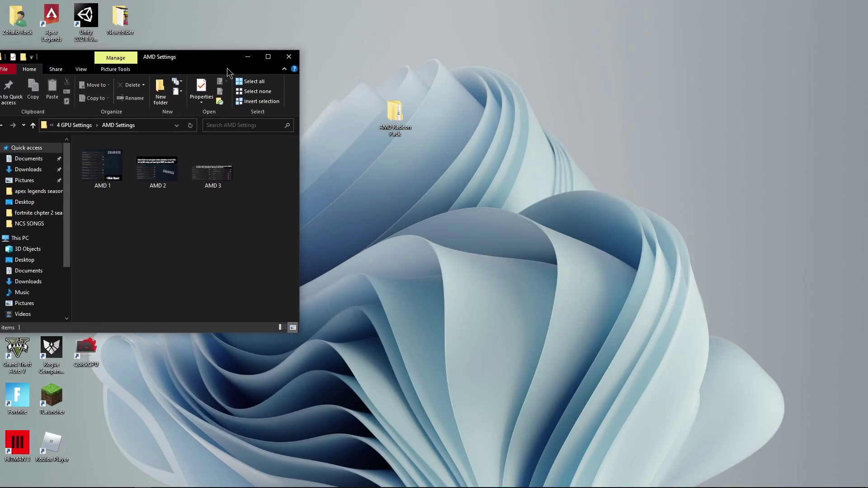
Launch AMD Radeon Software from the desktop, move the folder window aside and skip the Quick Setup
right_click(502, 95)
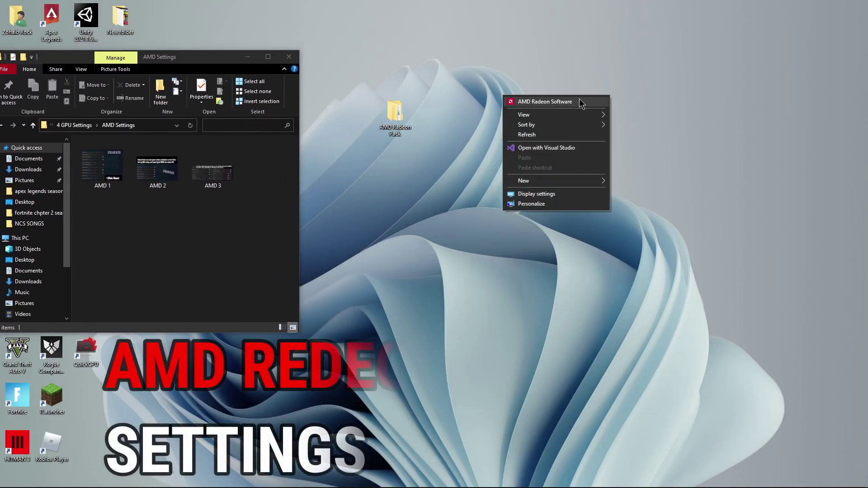
left_click(543, 104)
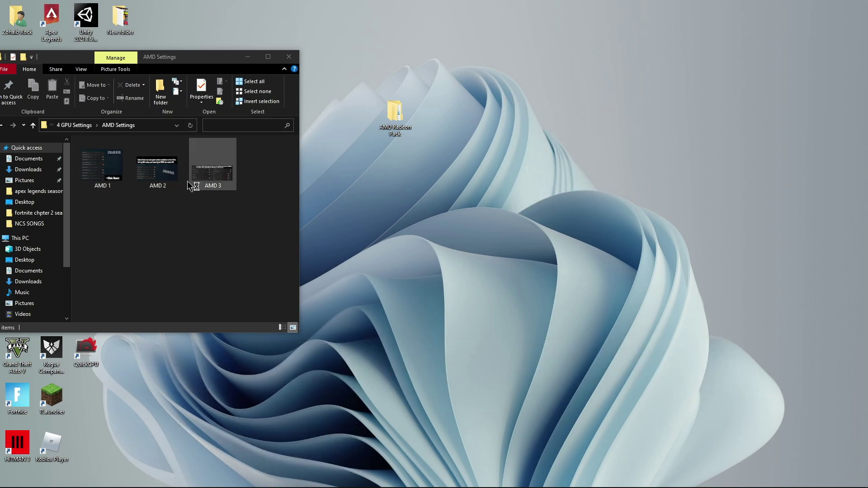
left_click_drag(199, 58, 340, 161)
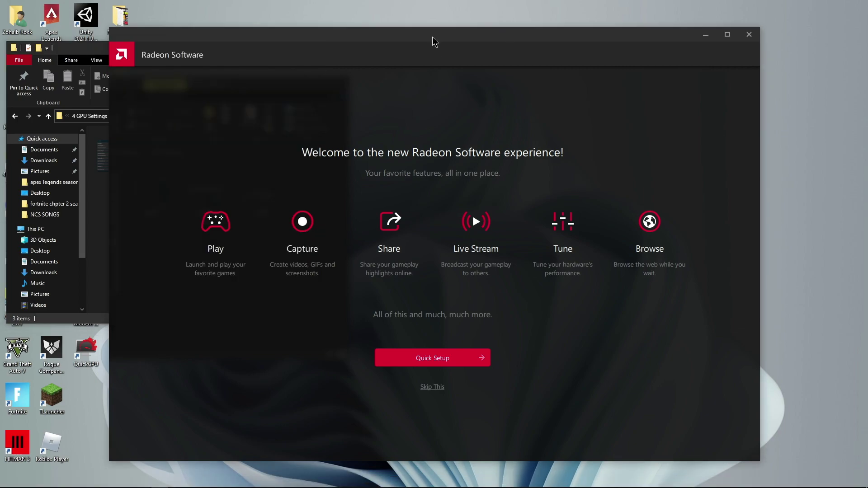
left_click(432, 387)
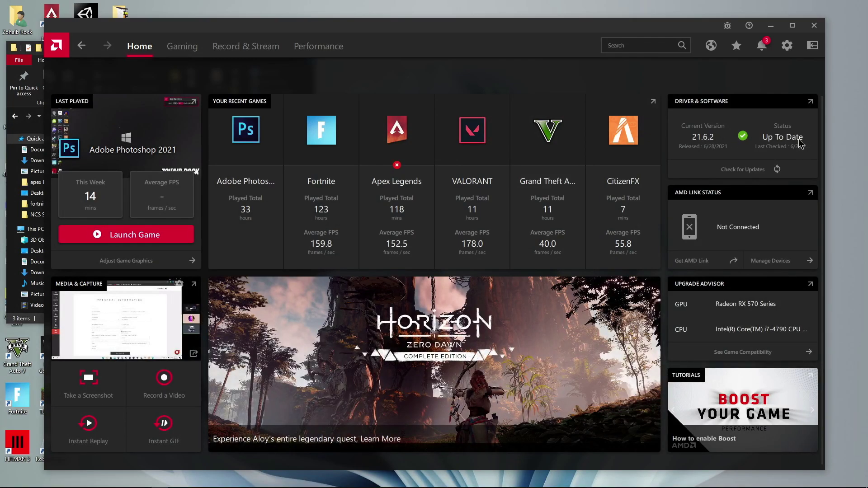
Check for driver updates in Radeon Software and open the Global Graphics settings
left_click(751, 170)
left_click(180, 53)
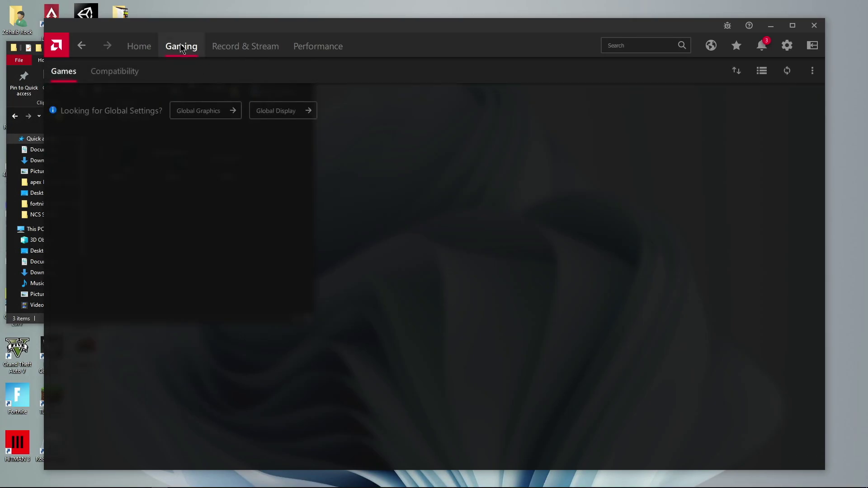
left_click(206, 111)
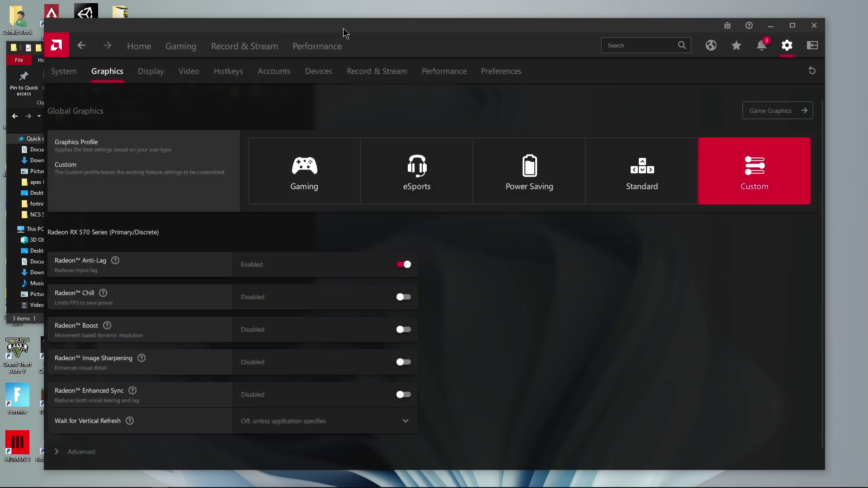
Close the AMD Settings folder, expand the Advanced graphics section and review the global graphics options through Reset Shader Cache
left_click_drag(341, 41, 389, 27)
left_click(89, 59)
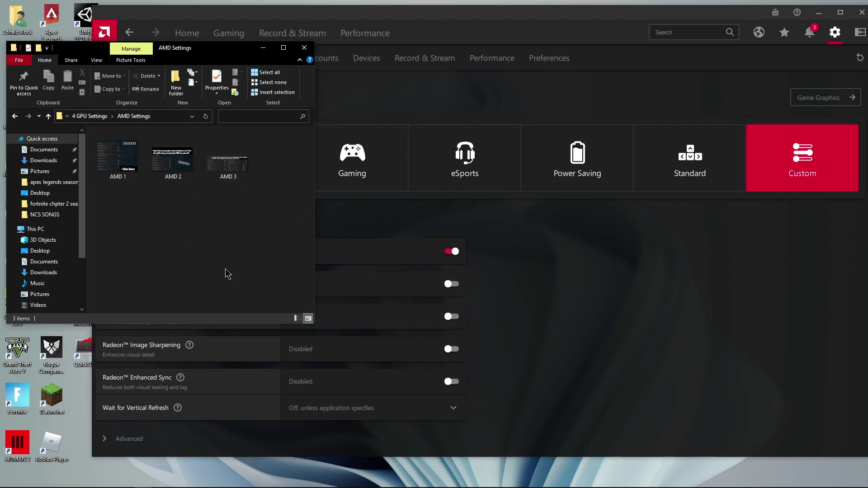
left_click(304, 48)
left_click(111, 447)
scroll(232, 300, "down", 2)
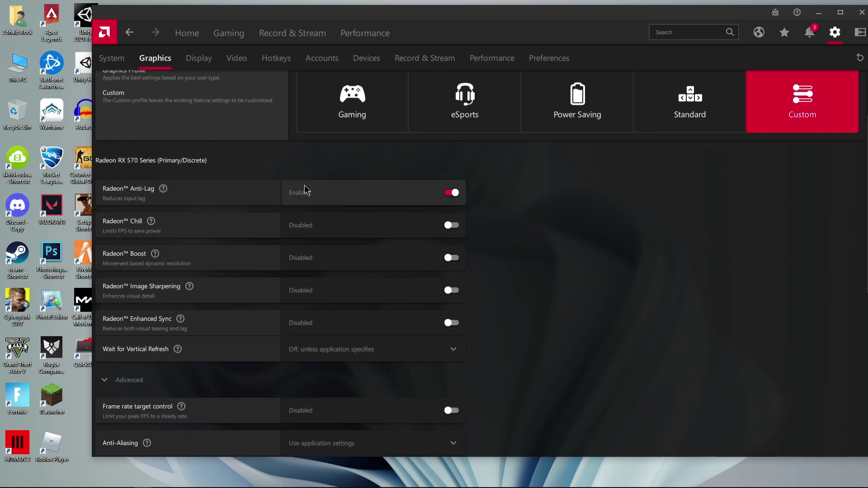
scroll(312, 373, "down", 5)
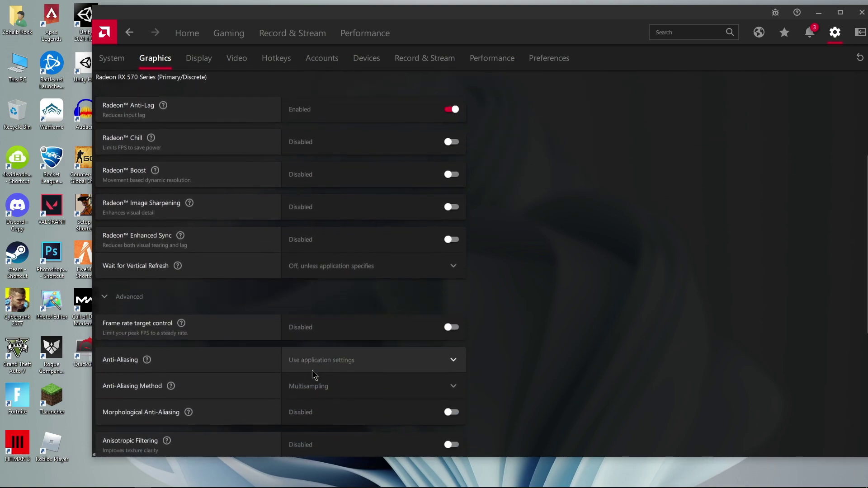
scroll(319, 328, "down", 3)
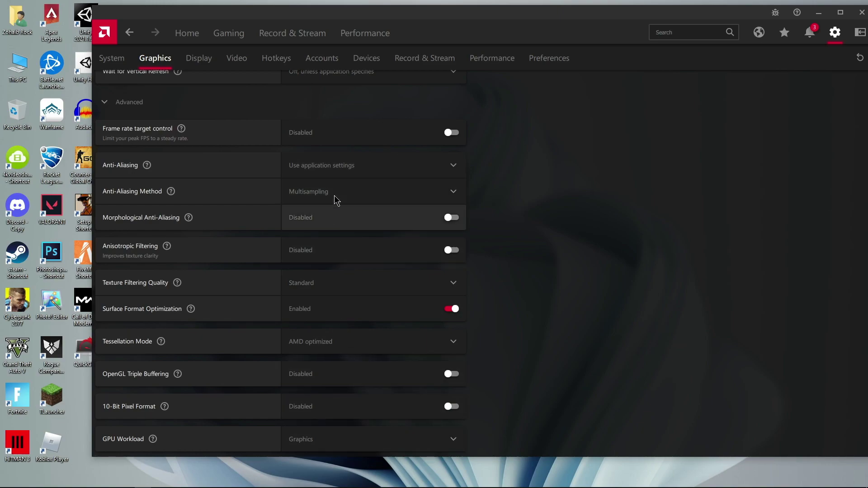
scroll(349, 449, "down", 2)
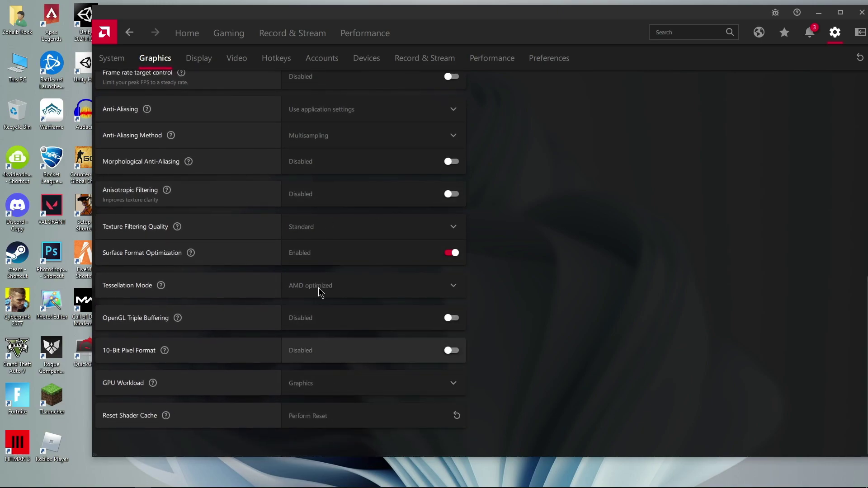
Review the global Display options and the Video profile settings, and move the Radeon window fully onto the screen
scroll(322, 184, "up", 5)
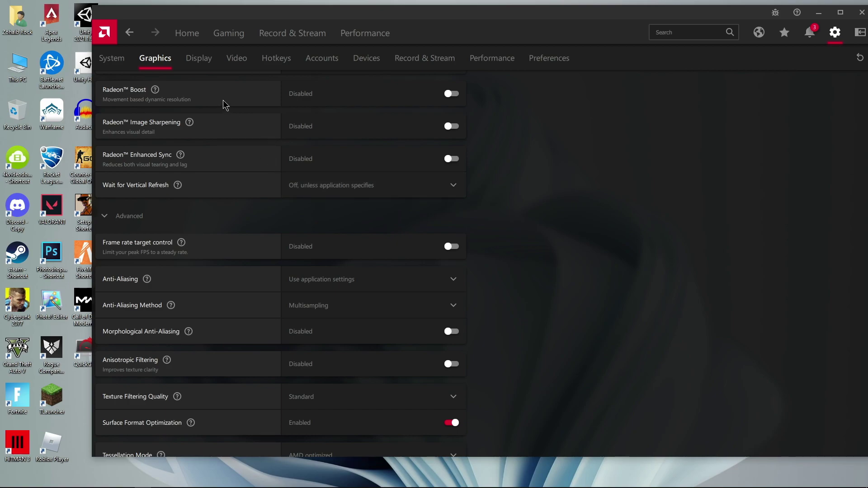
left_click(199, 59)
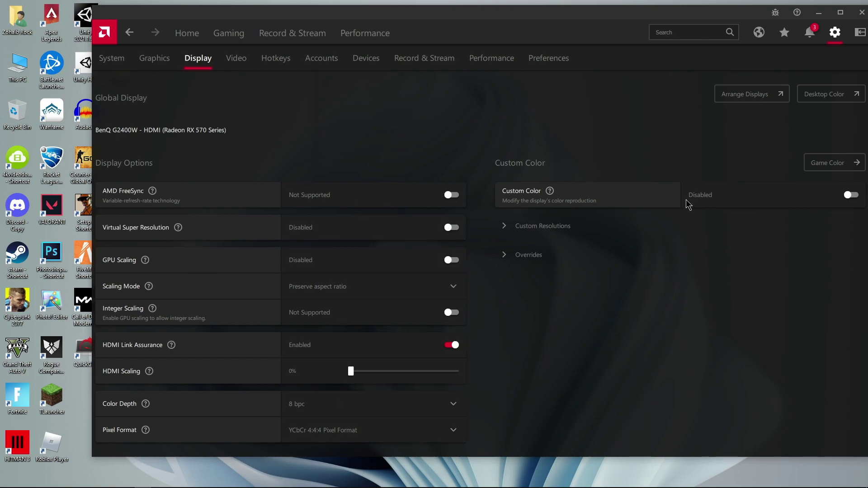
scroll(362, 391, "down", 2)
scroll(363, 384, "up", 2)
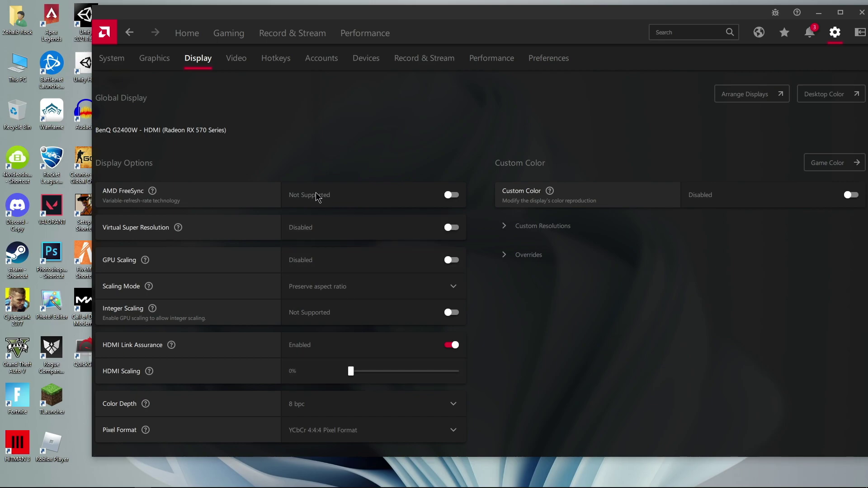
left_click(241, 67)
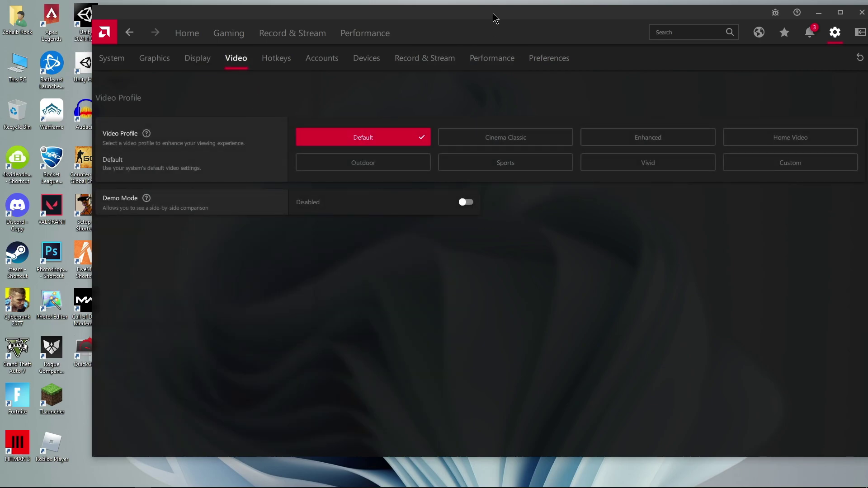
left_click_drag(493, 13, 458, 24)
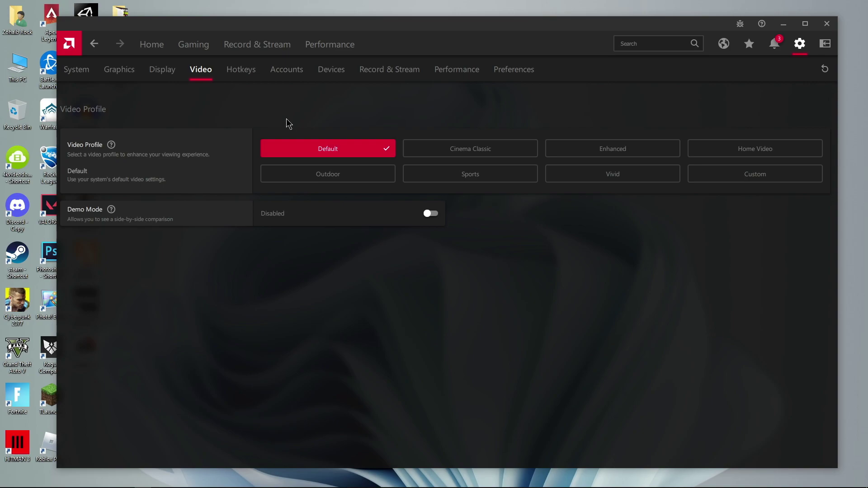
Assign Ctrl+Num * as the Toggle Recording hotkey and test it by starting and stopping a recording
left_click(241, 77)
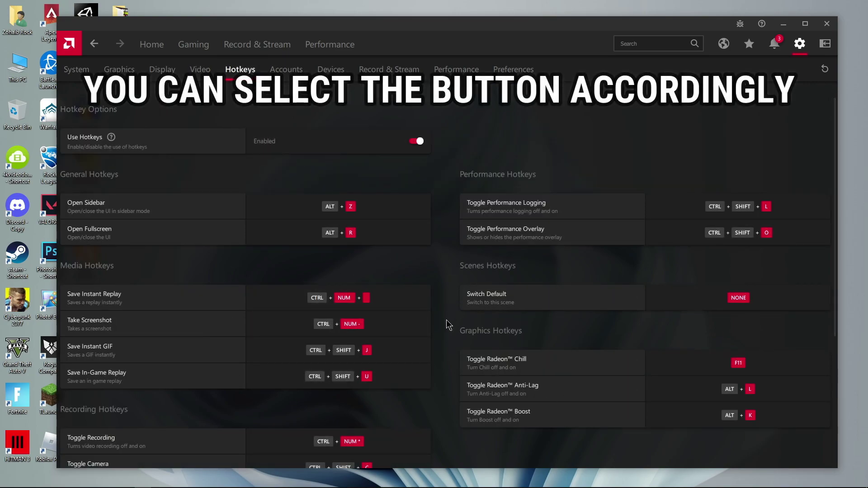
scroll(429, 289, "down", 3)
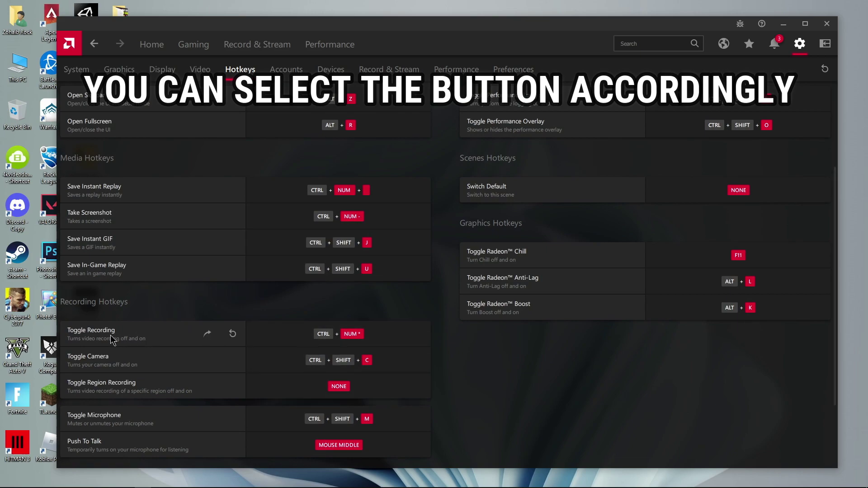
left_click(274, 339)
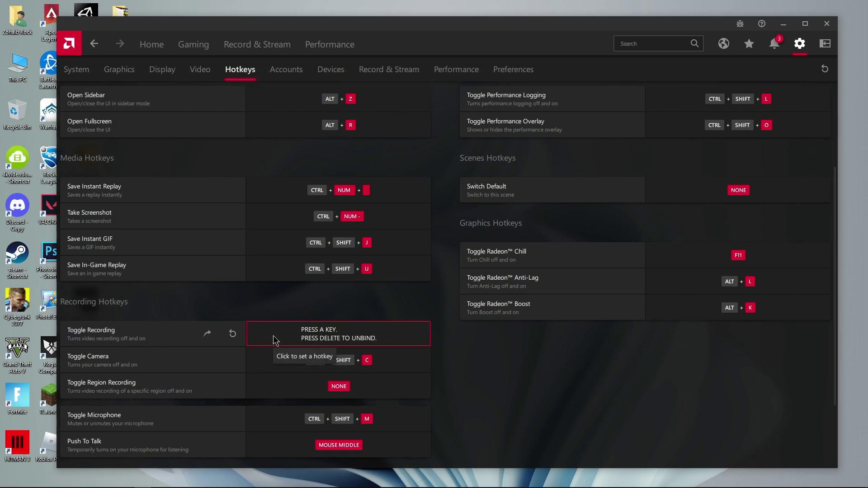
key("ctrl+KP_Multiply")
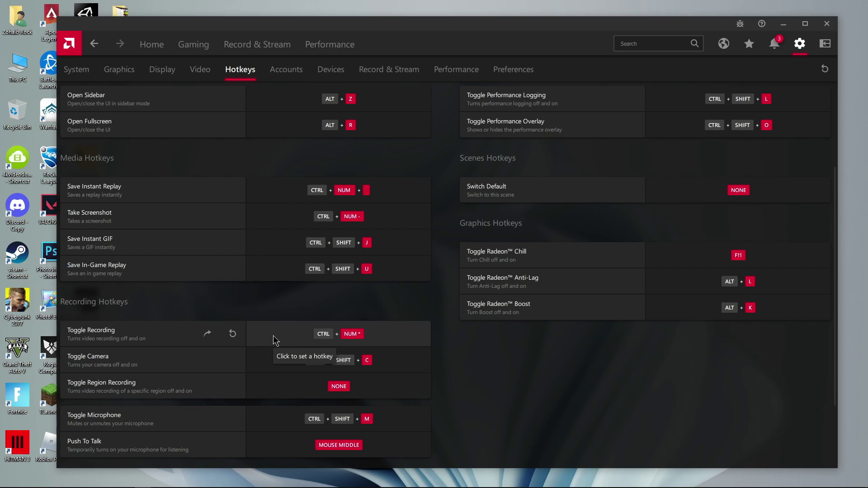
key("ctrl+KP_Multiply")
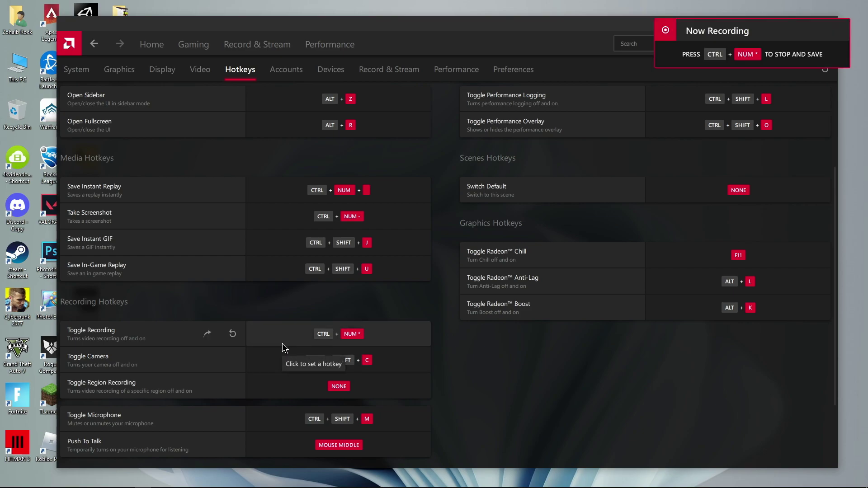
key("ctrl+KP_Multiply")
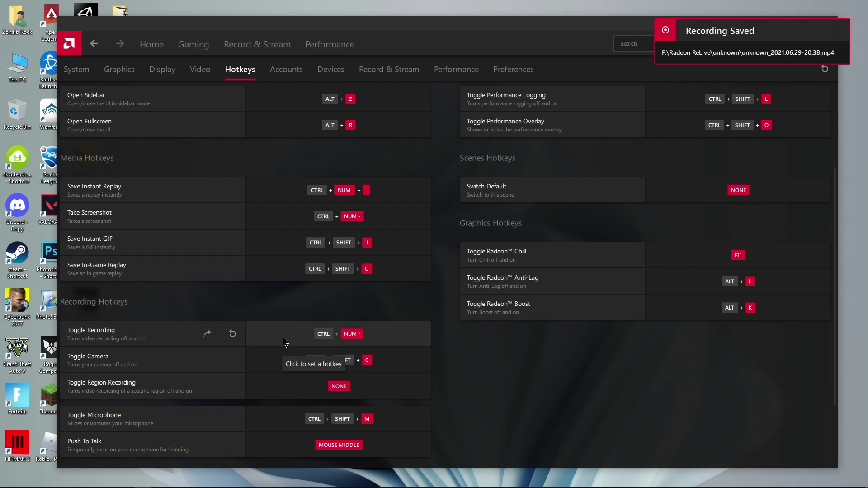
Assign Mouse Middle as the Push To Talk hotkey
left_click(269, 448)
middle_click(271, 449)
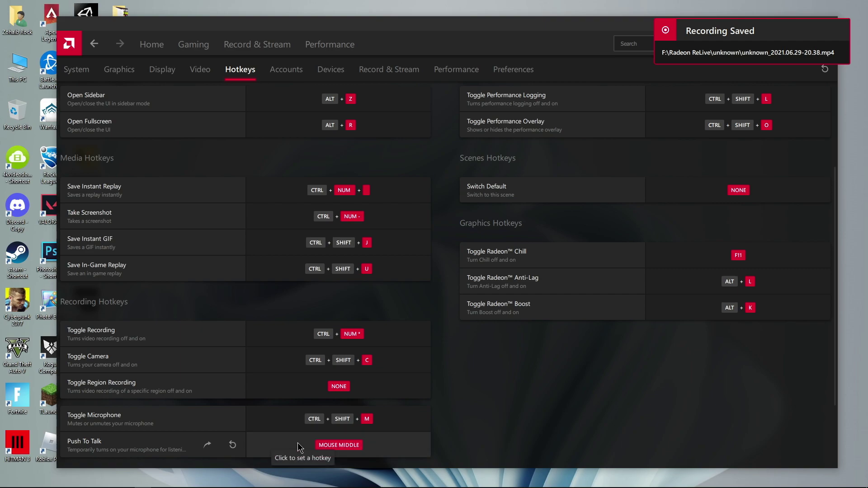
scroll(302, 295, "up", 3)
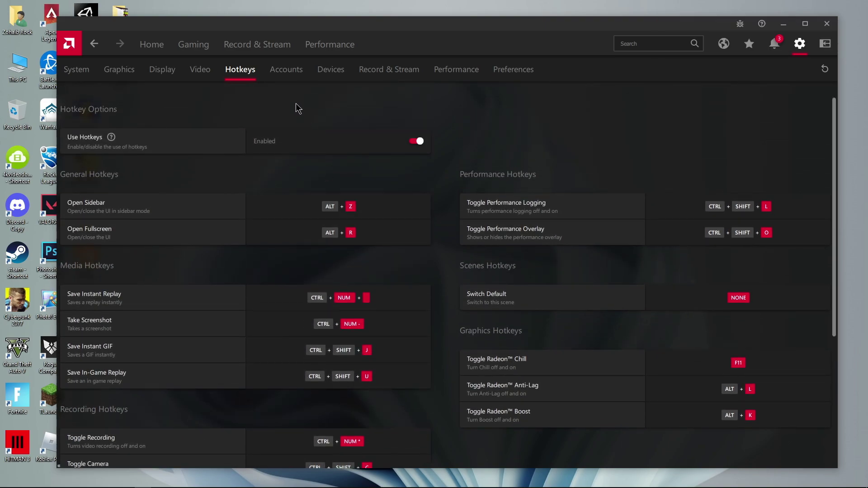
Go through the Accounts and Devices settings to Record & Stream, and toggle Show Indicator on and back to Disabled
left_click(298, 76)
left_click(329, 77)
left_click(377, 75)
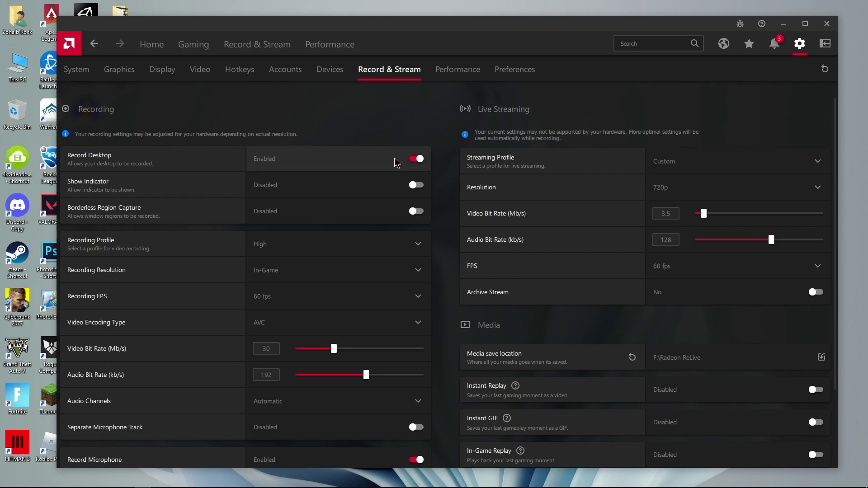
left_click(358, 190)
left_click(414, 185)
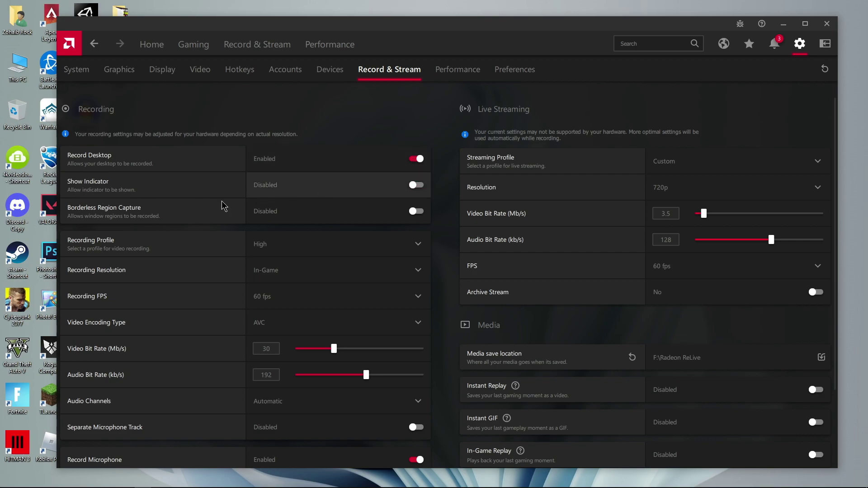
Set the Recording Resolution to In-Game and the Recording Profile to High
left_click(283, 251)
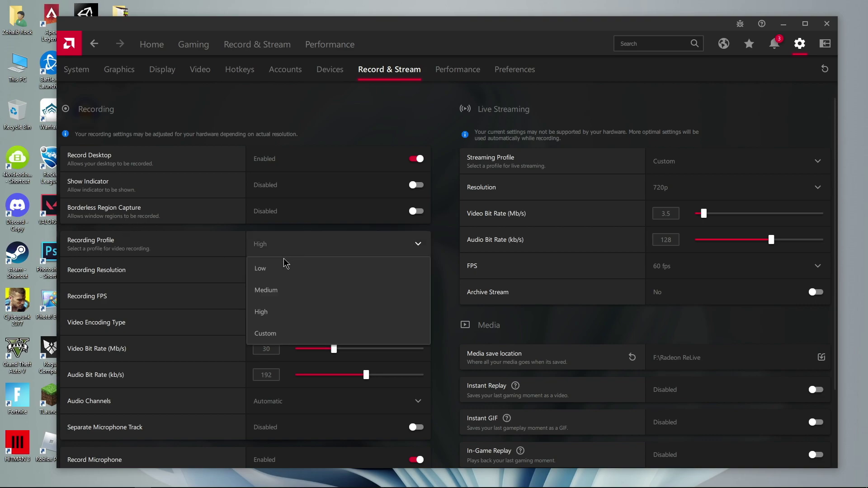
left_click(278, 316)
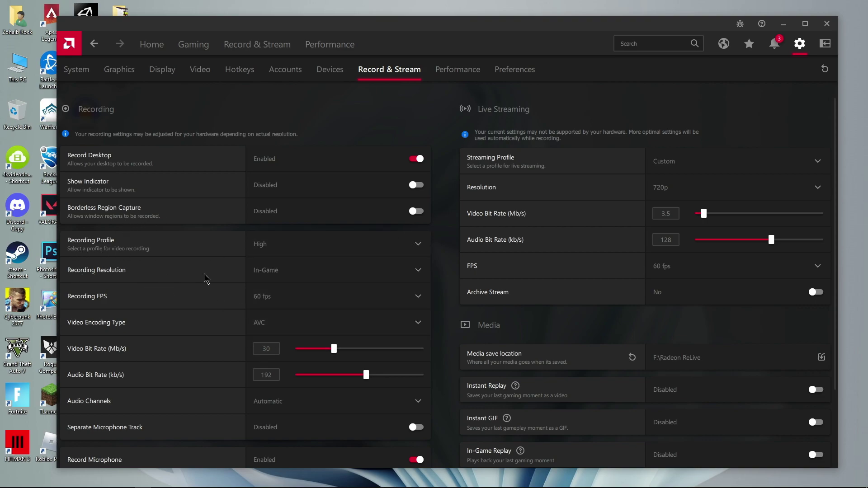
left_click(304, 275)
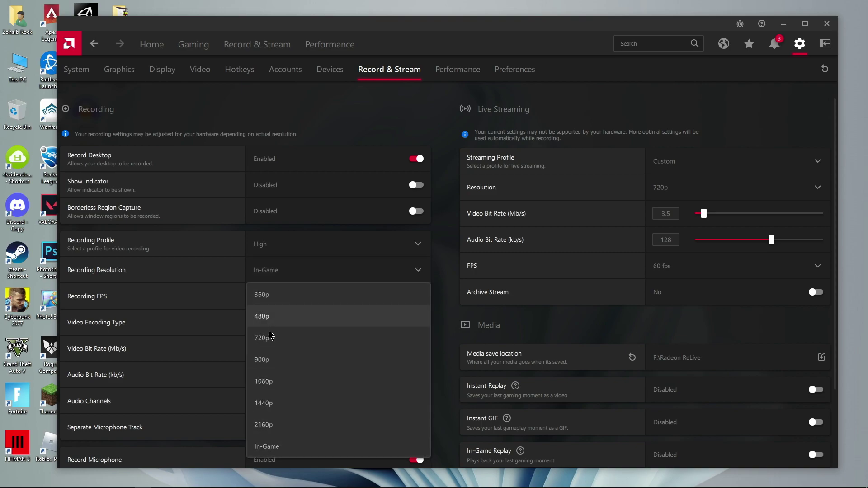
left_click(291, 446)
left_click(293, 244)
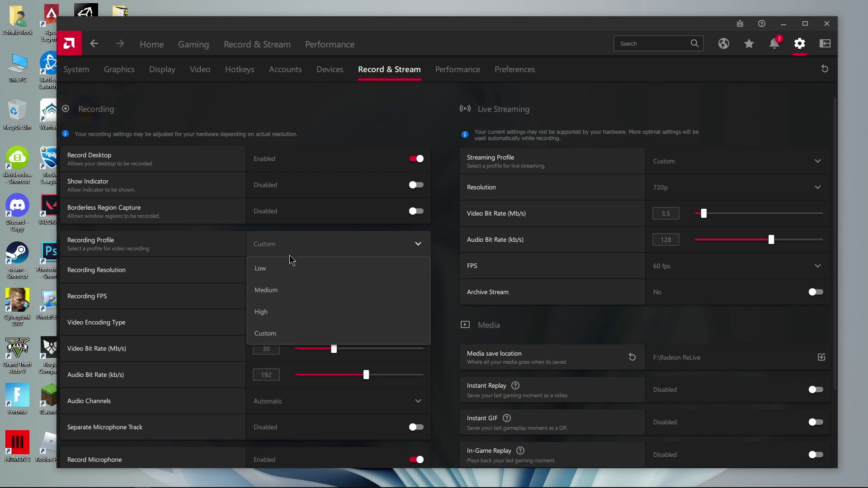
left_click(284, 311)
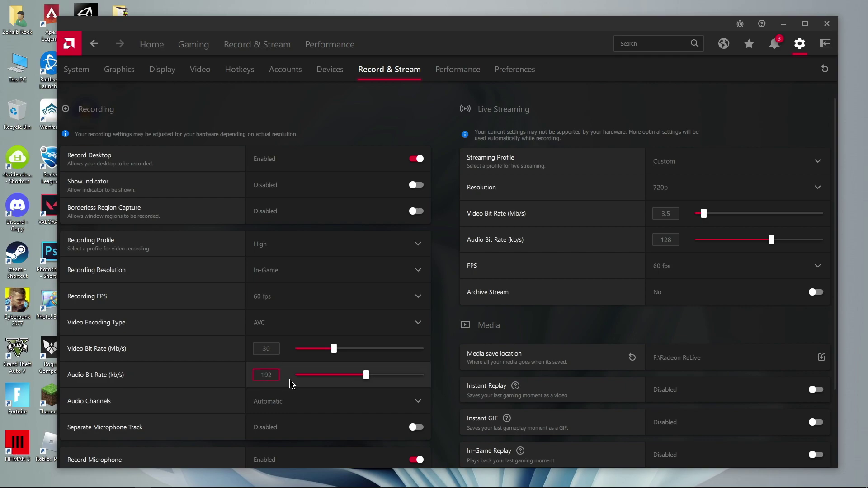
Check the remaining recording and microphone options, and set the live Streaming Profile to High, keeping the 720p resolution
scroll(291, 420, "down", 1)
scroll(292, 421, "down", 3)
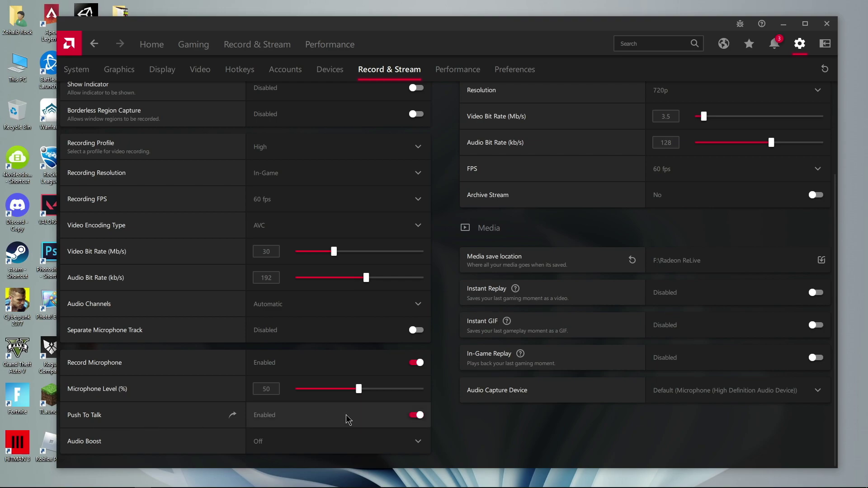
scroll(497, 337, "up", 3)
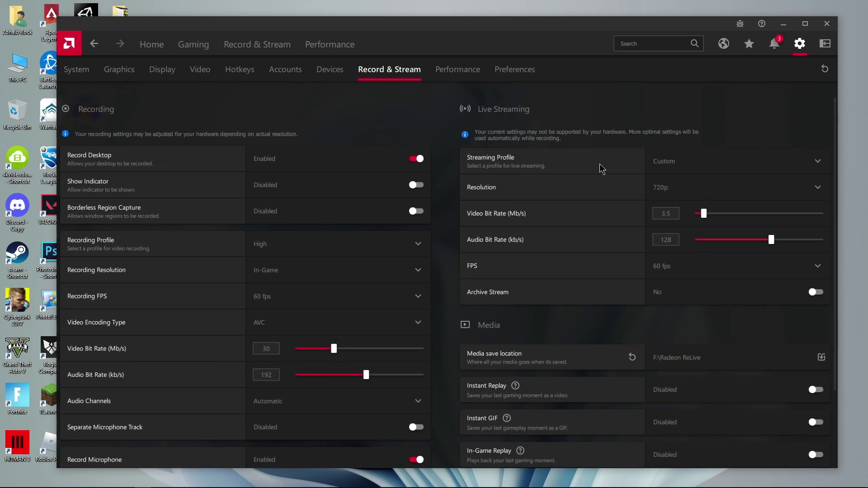
left_click(681, 164)
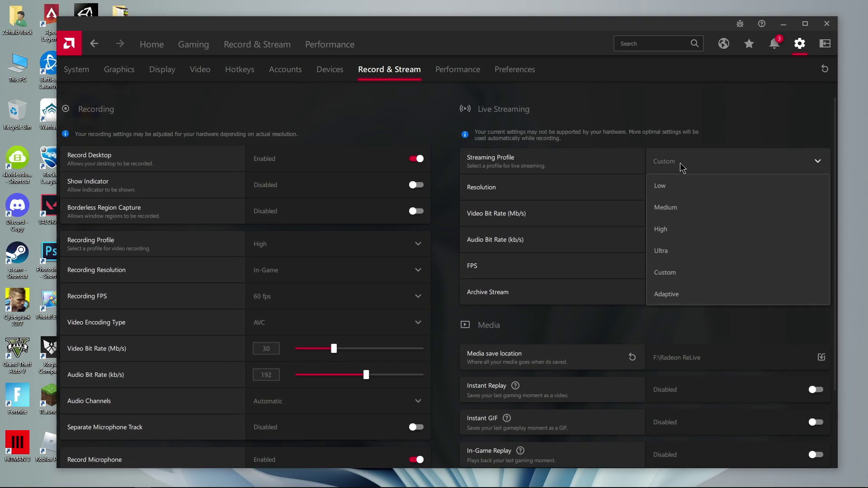
left_click(675, 229)
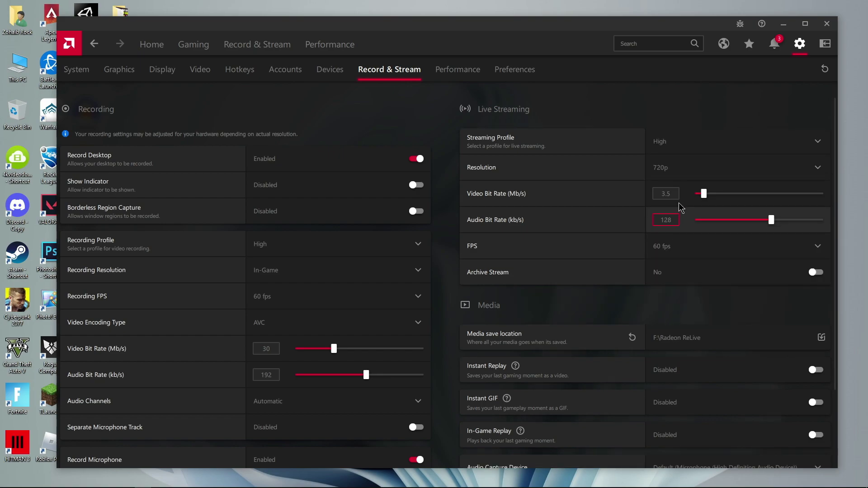
left_click(677, 176)
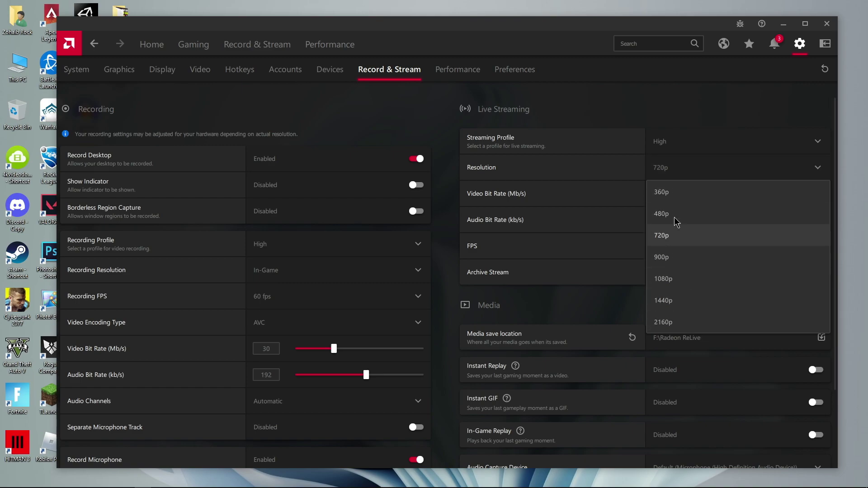
left_click(669, 172)
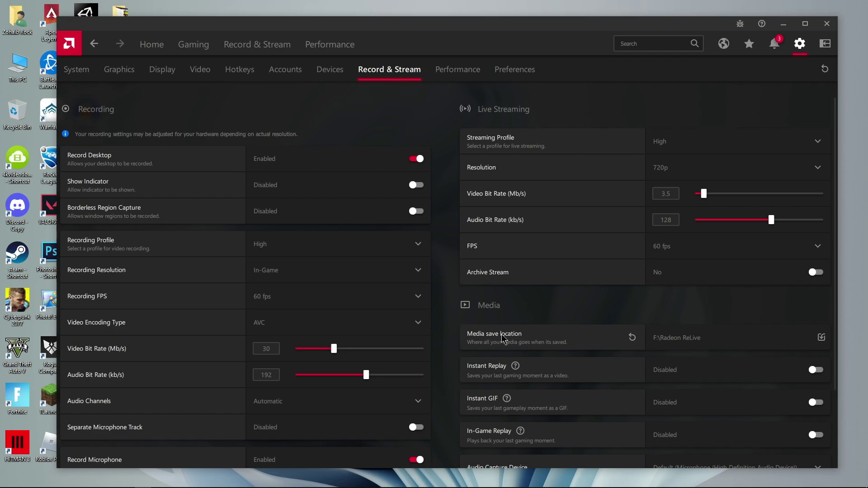
Set the media save location to the Radeon ReLive folder on the YouTube Project (F:) drive
left_click(699, 339)
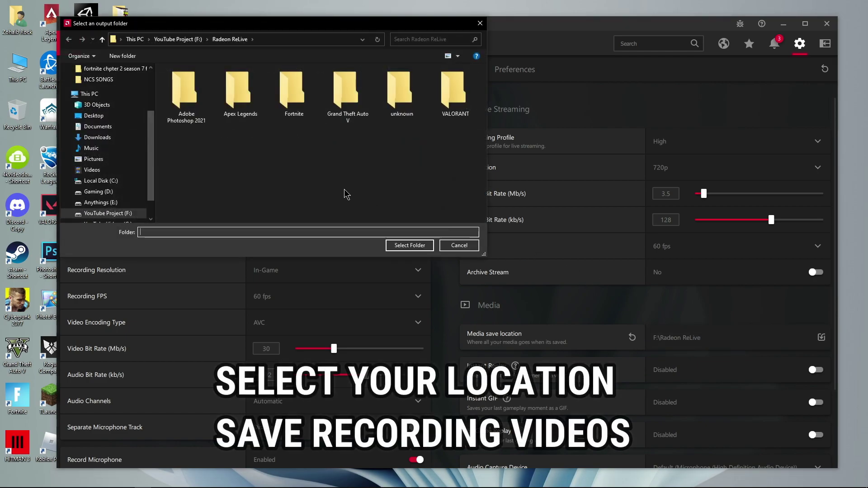
left_click(114, 209)
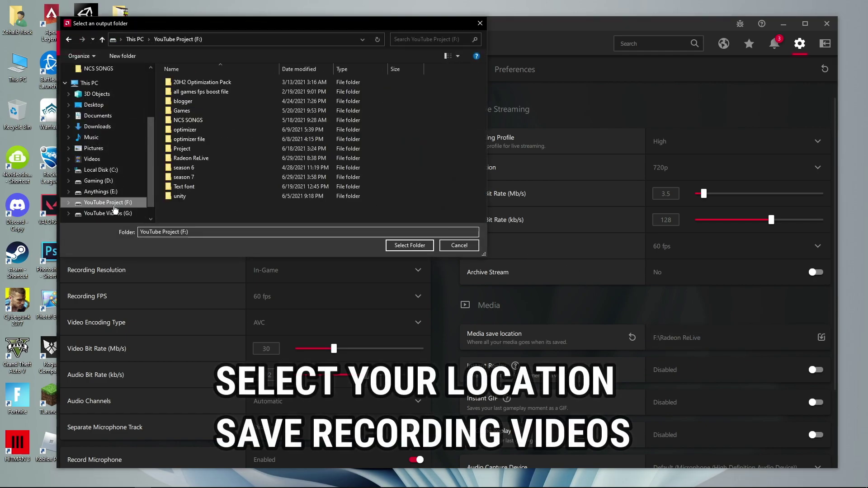
left_click(192, 160)
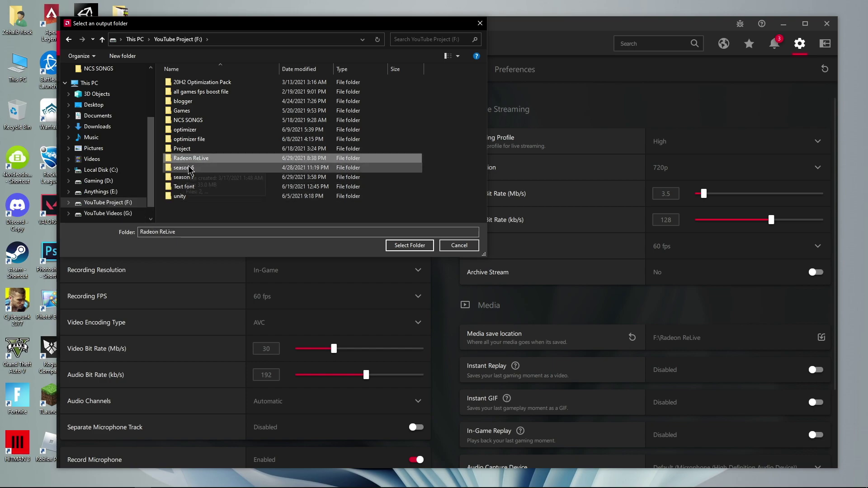
left_click(420, 246)
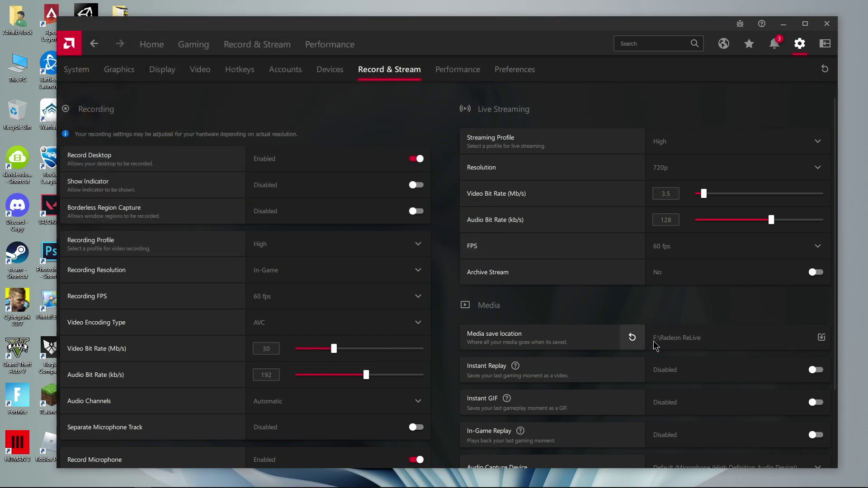
Try out Instant Replay with a duration of 75 seconds and switch it back off
scroll(631, 337, "down", 2)
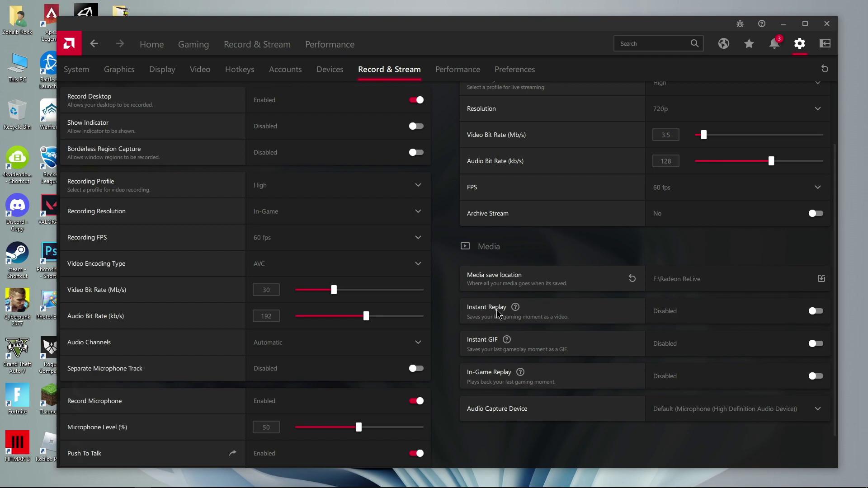
left_click(717, 315)
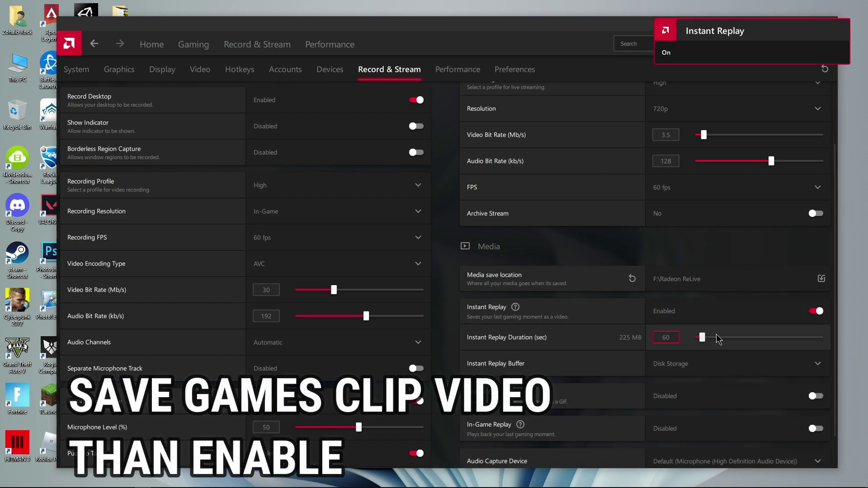
left_click_drag(702, 343, 722, 341)
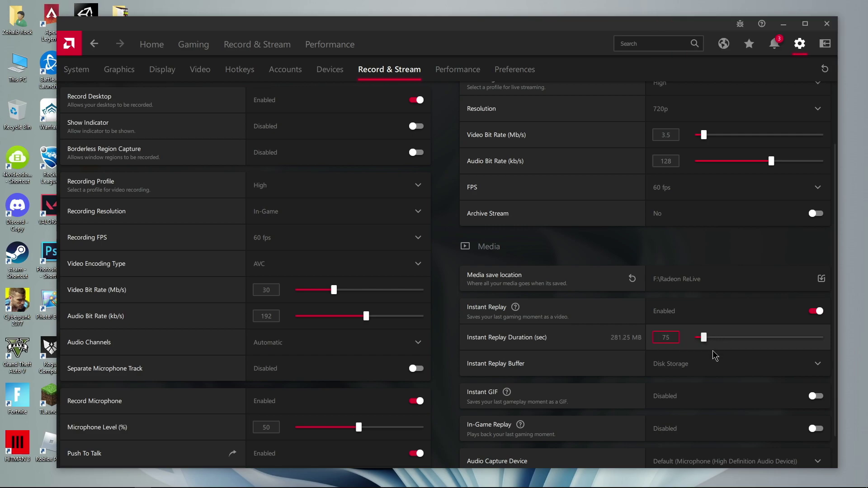
left_click(745, 315)
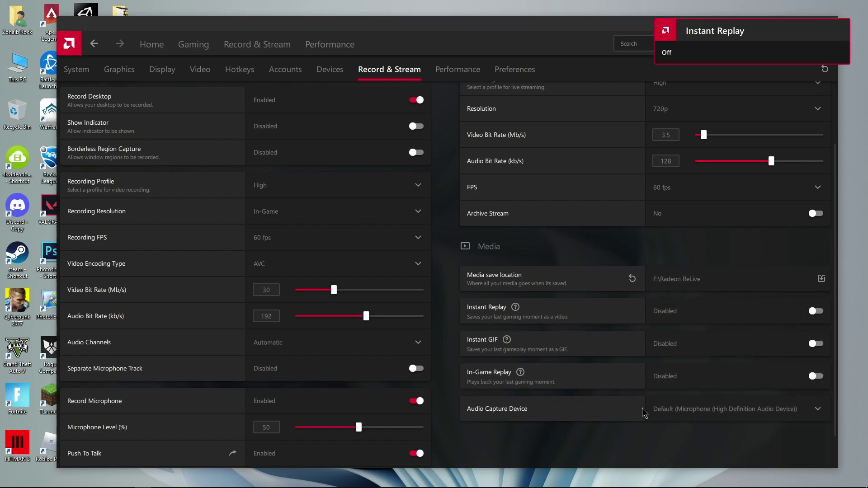
scroll(457, 89, "up", 2)
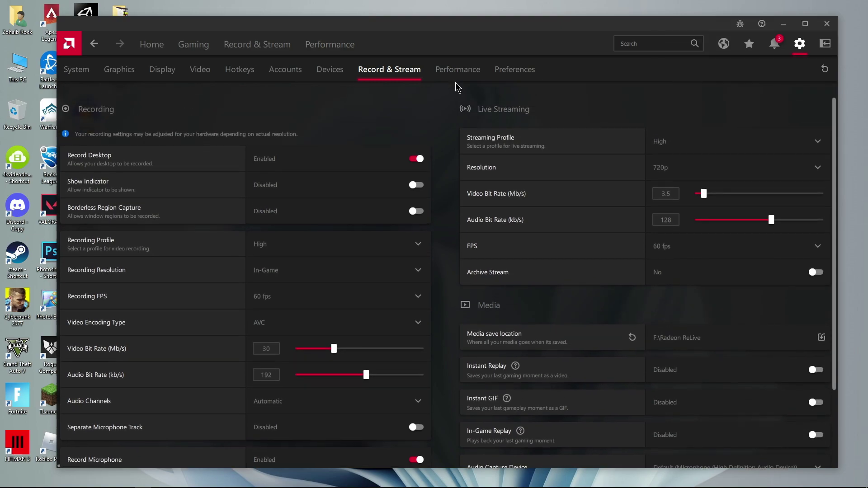
Try out the metrics overlay in the performance settings, switch it back off, and look through the general preferences
left_click(456, 70)
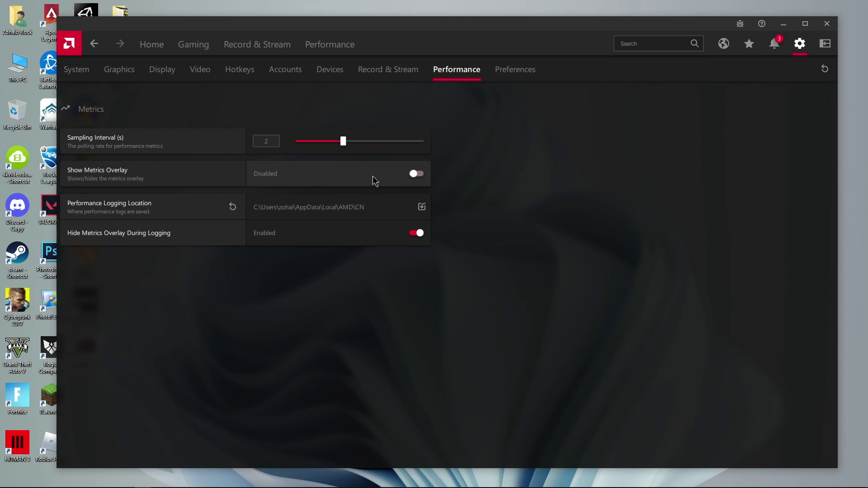
left_click(417, 174)
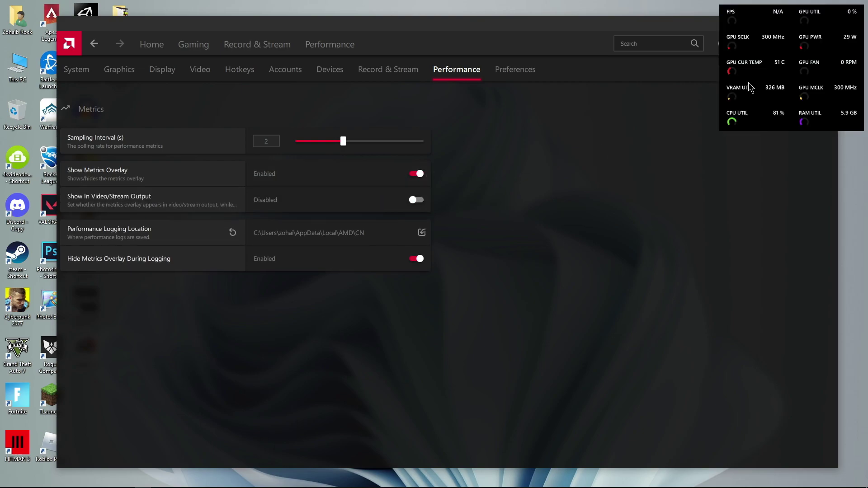
left_click(379, 172)
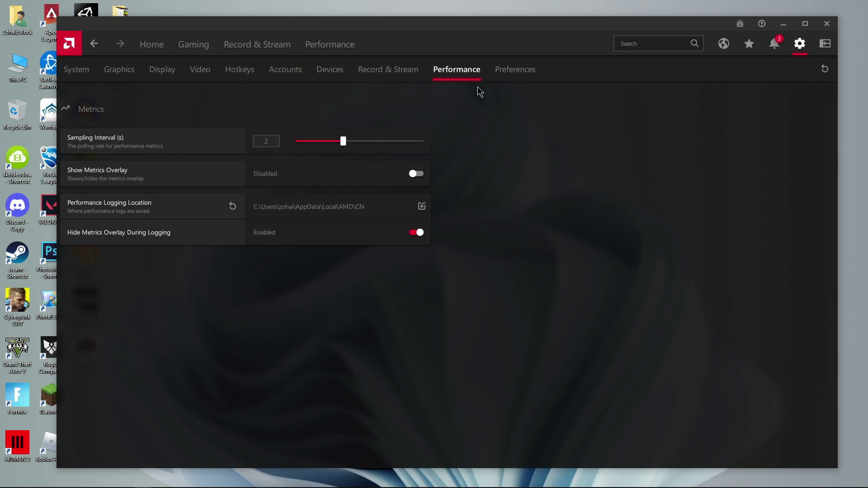
left_click(497, 84)
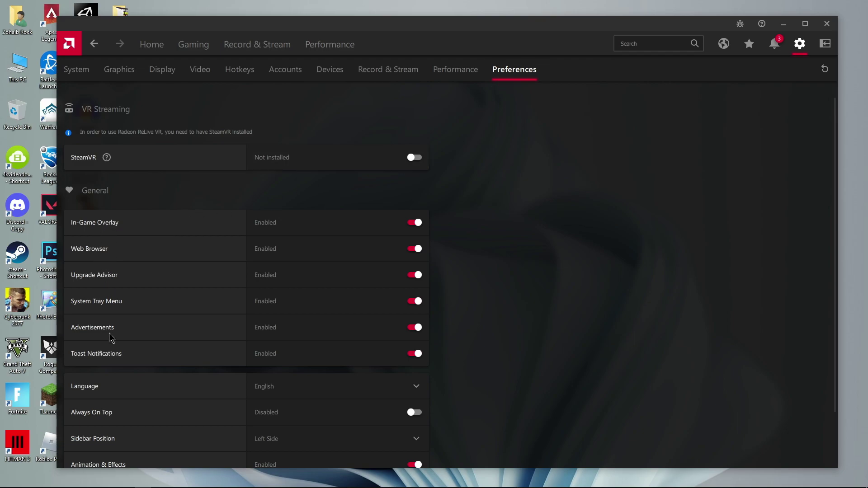
scroll(348, 362, "down", 2)
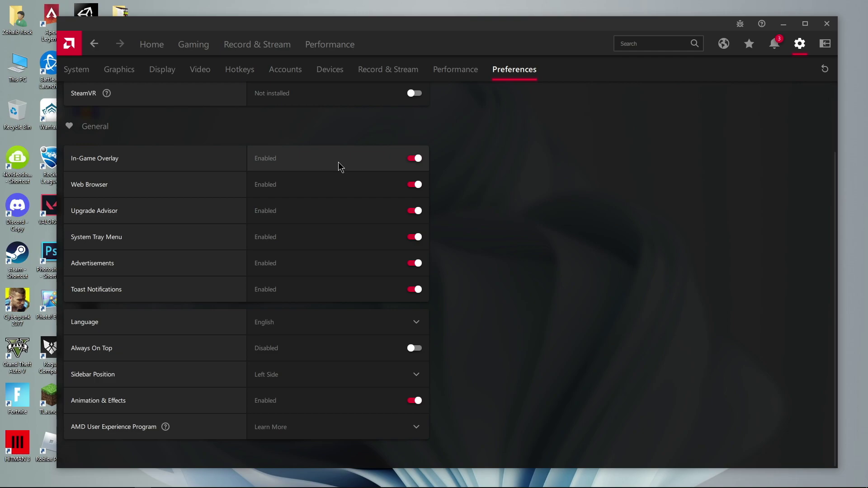
Enable the metrics overlay from the performance metrics and try a three-column layout before returning it to 2 columns
left_click(327, 50)
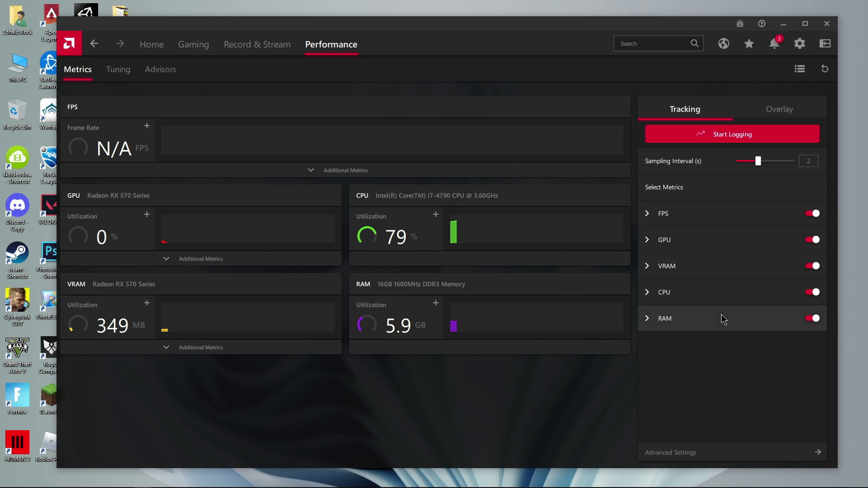
left_click(764, 116)
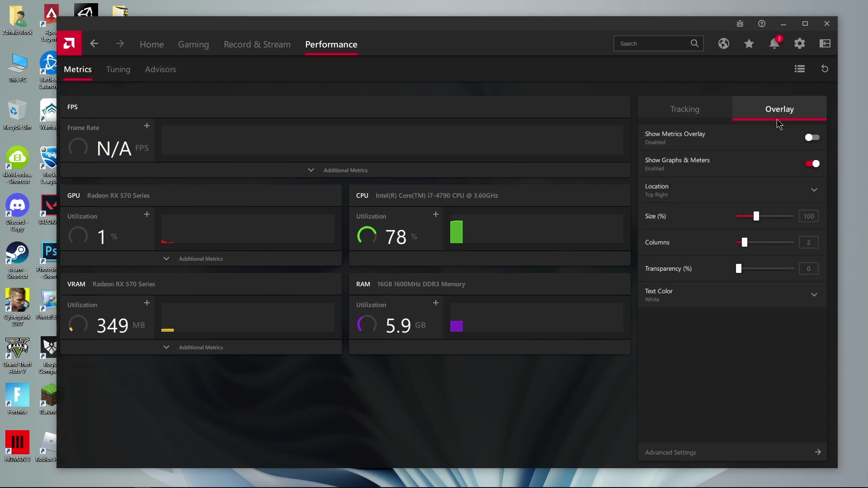
left_click(796, 139)
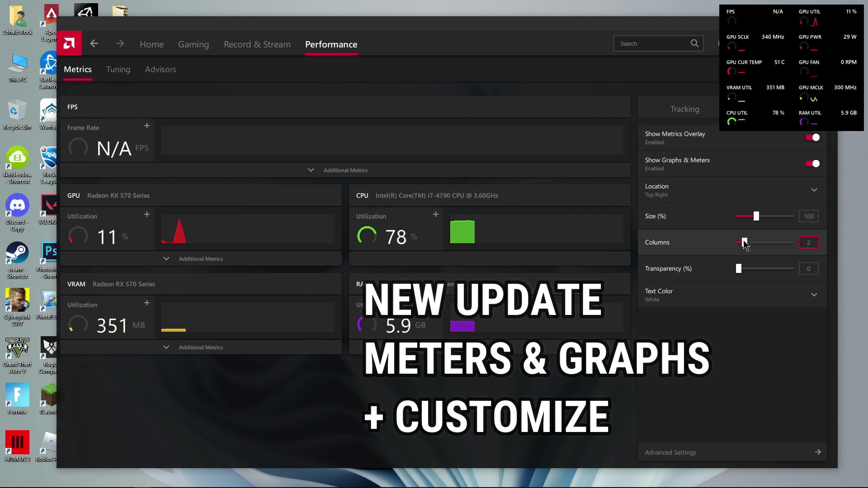
left_click_drag(739, 269, 744, 247)
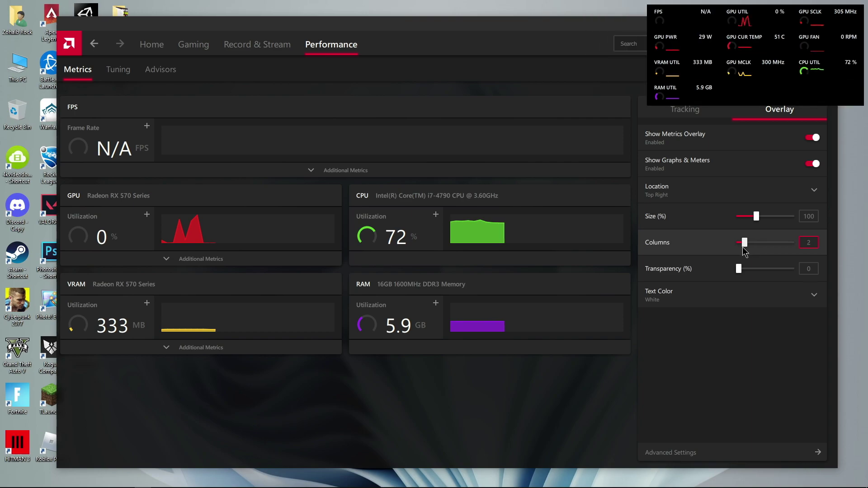
Try the overlay text in Blue and Magenta, and set the Text Color back to White
left_click(730, 293)
left_click(762, 300)
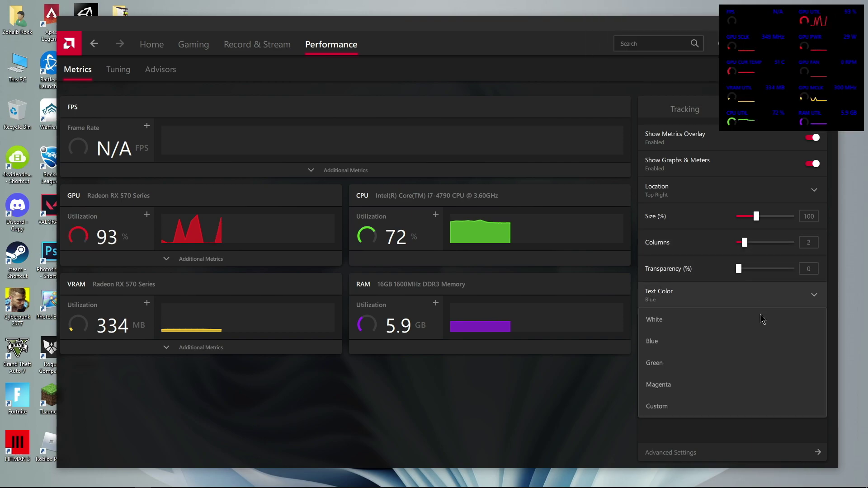
left_click(761, 302)
left_click(732, 386)
left_click(748, 304)
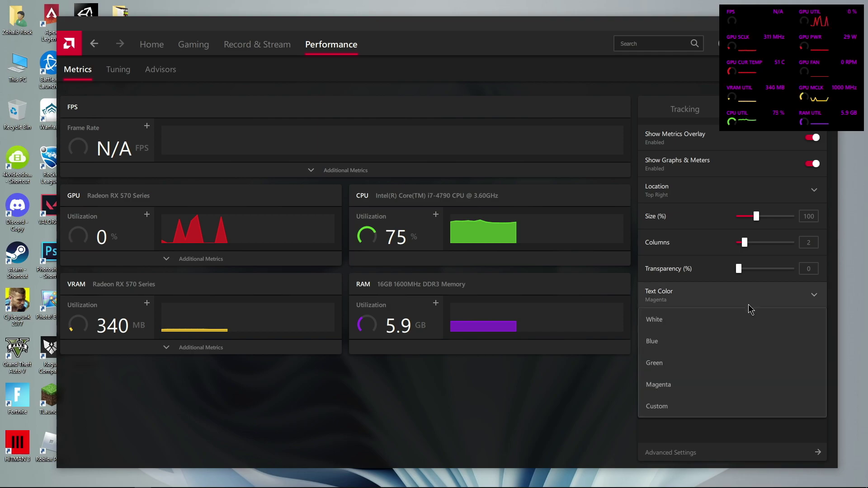
left_click(716, 324)
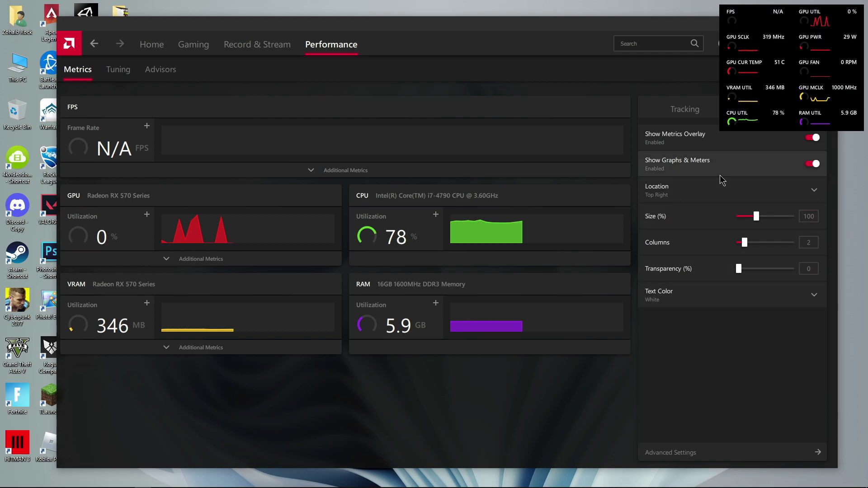
Try the overlay at Bottom Left and Top Left, return its location to Top Right, and disable the metrics overlay
left_click(721, 191)
left_click(680, 234)
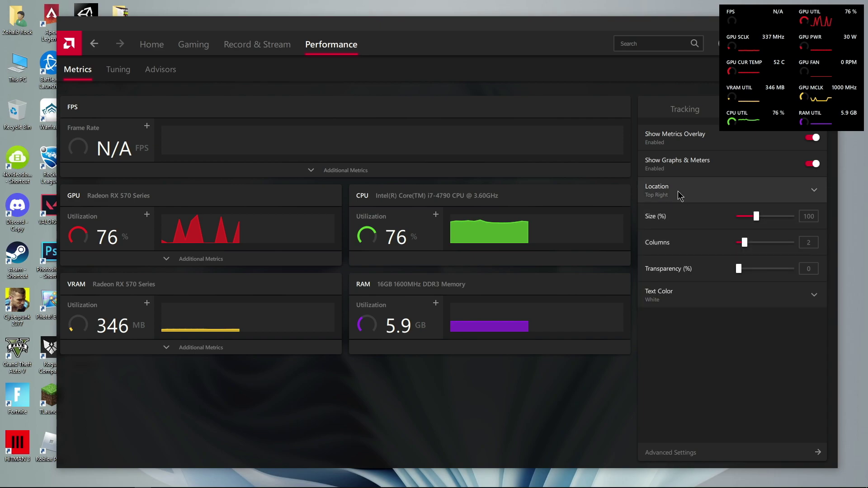
left_click(684, 195)
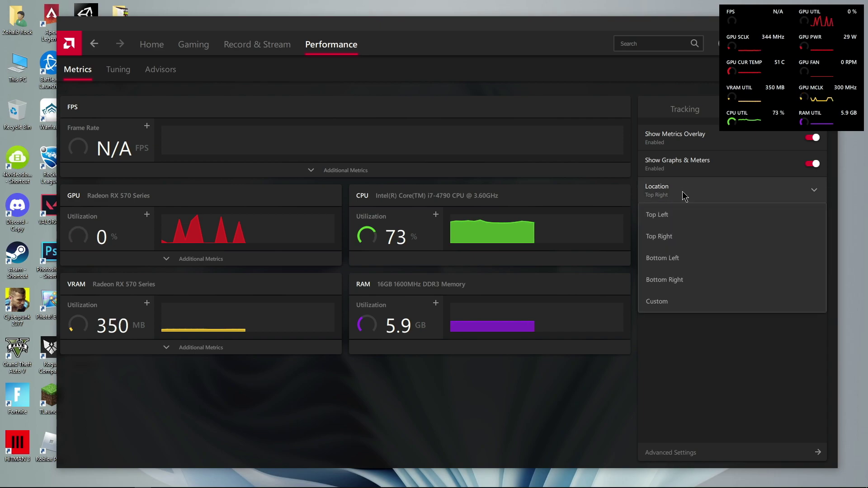
left_click(671, 263)
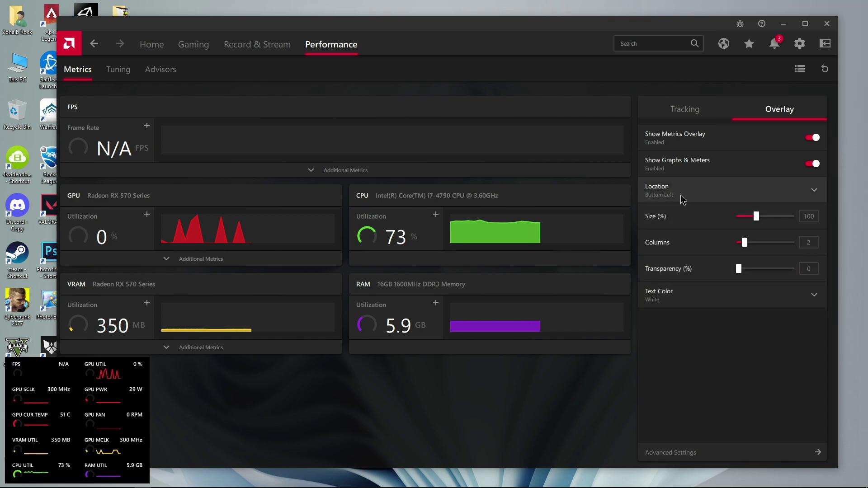
left_click(680, 195)
left_click(674, 217)
left_click(687, 194)
left_click(681, 235)
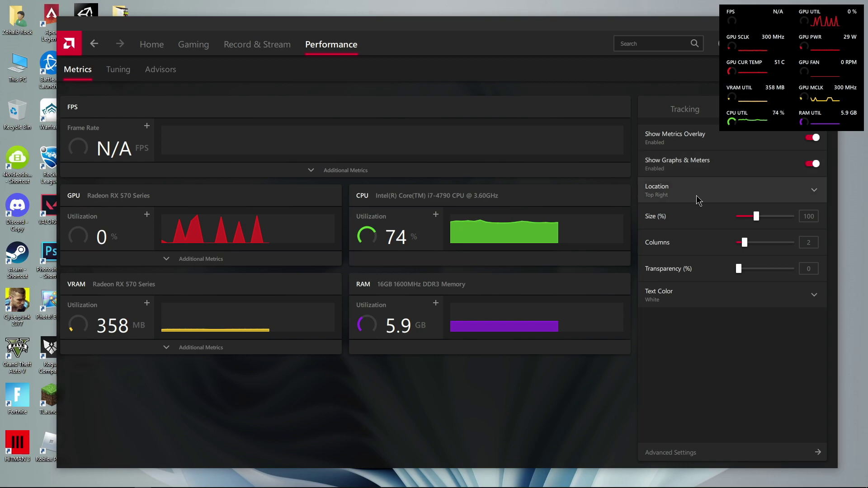
left_click(812, 138)
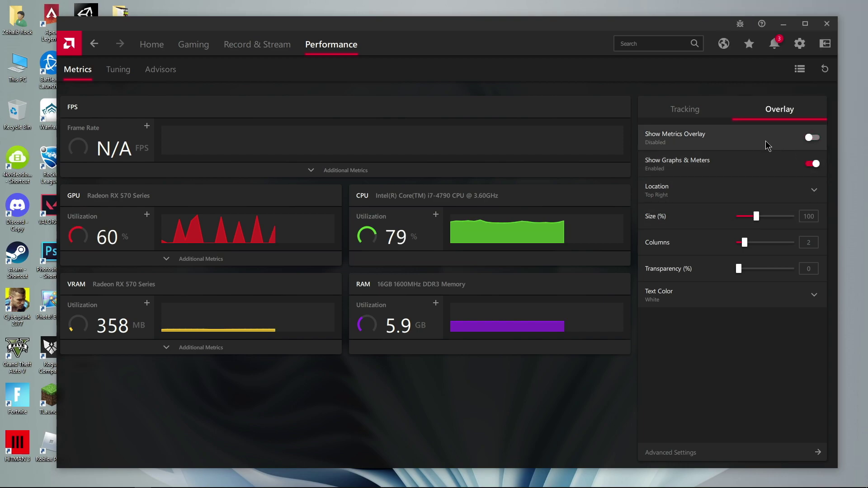
Accept the GPU tuning license agreement and add a tuning profile for Fortnite
left_click(124, 77)
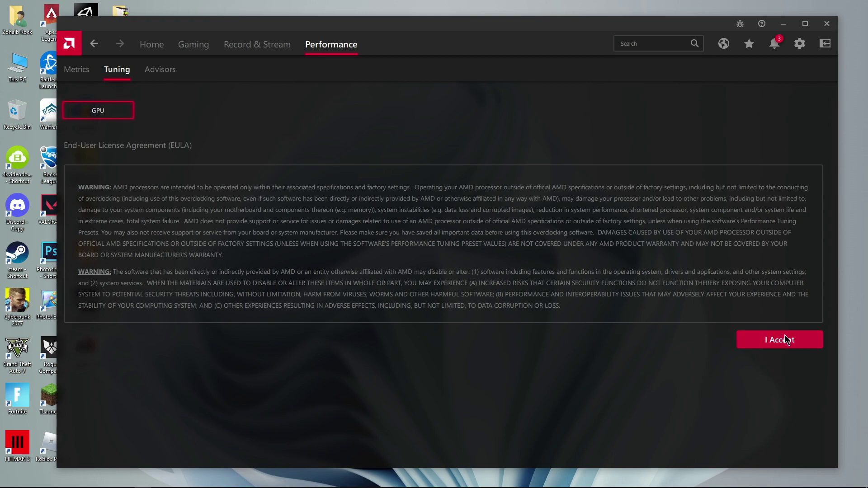
left_click(769, 338)
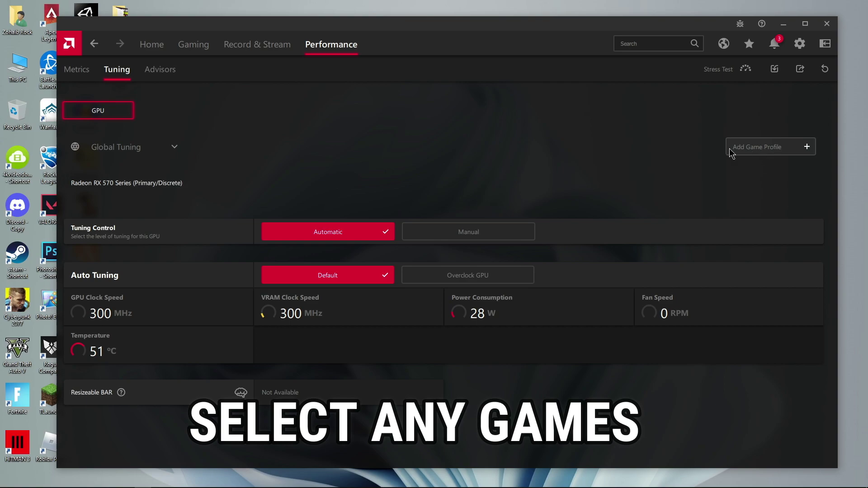
left_click(763, 151)
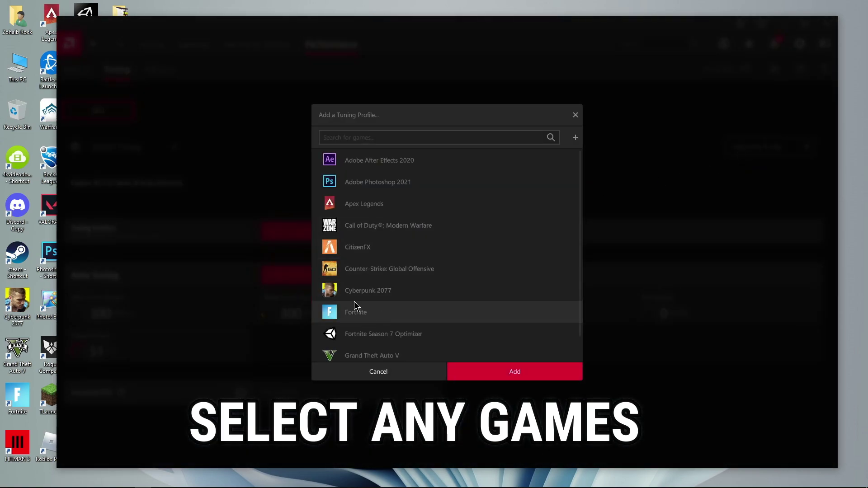
left_click(388, 313)
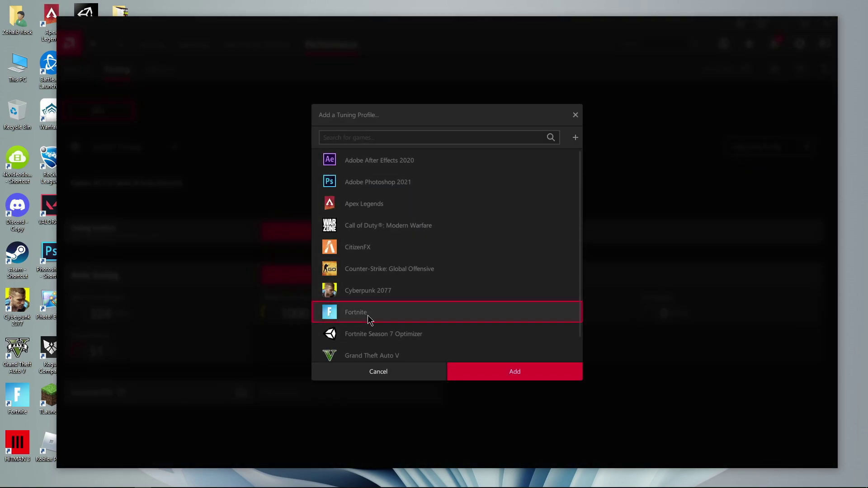
left_click(521, 366)
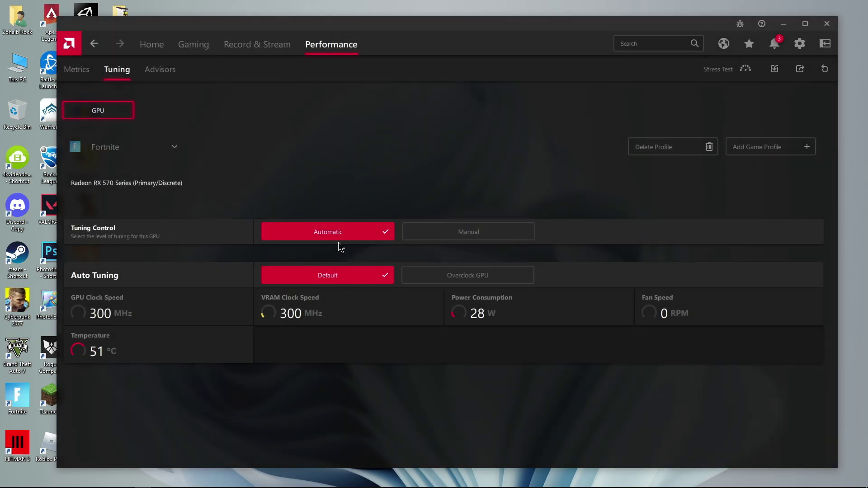
Review the performance advisors, including the Settings Advisor profiles and the Upgrade Advisor
left_click(160, 70)
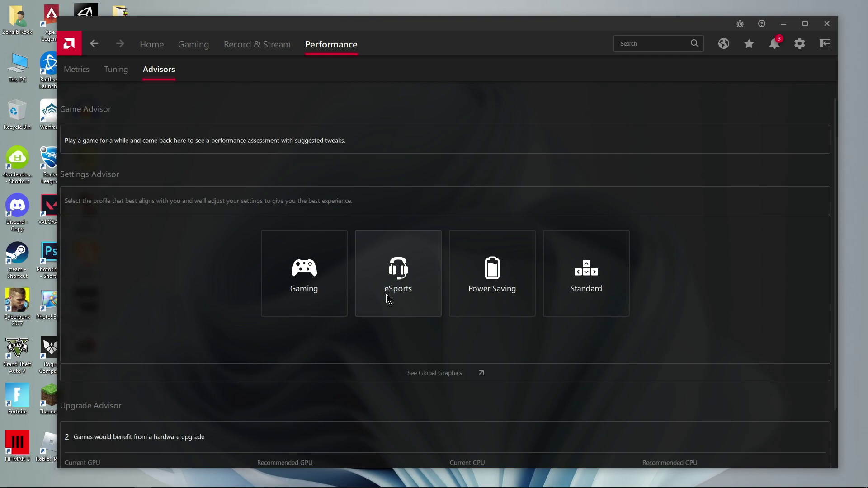
scroll(388, 296, "down", 2)
scroll(306, 263, "up", 2)
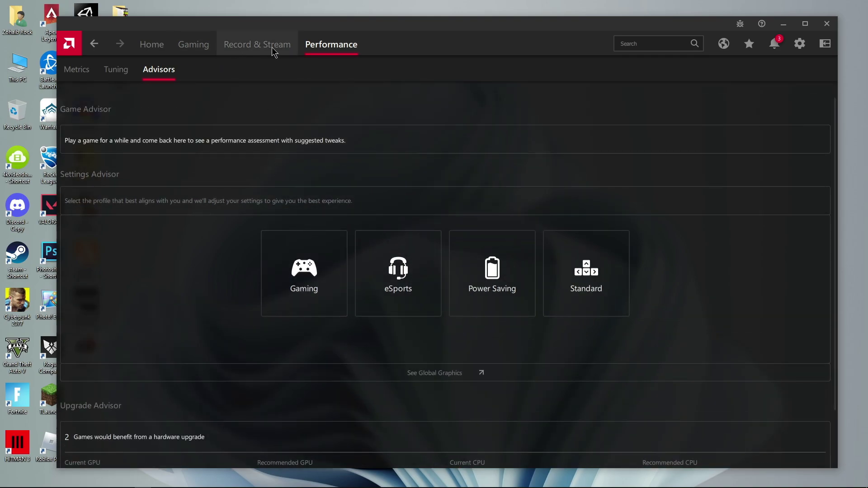
Complete the Record & Stream setup wizard for Recording, keeping the microphone settings, High recording quality and Record Desktop enabled
left_click(264, 61)
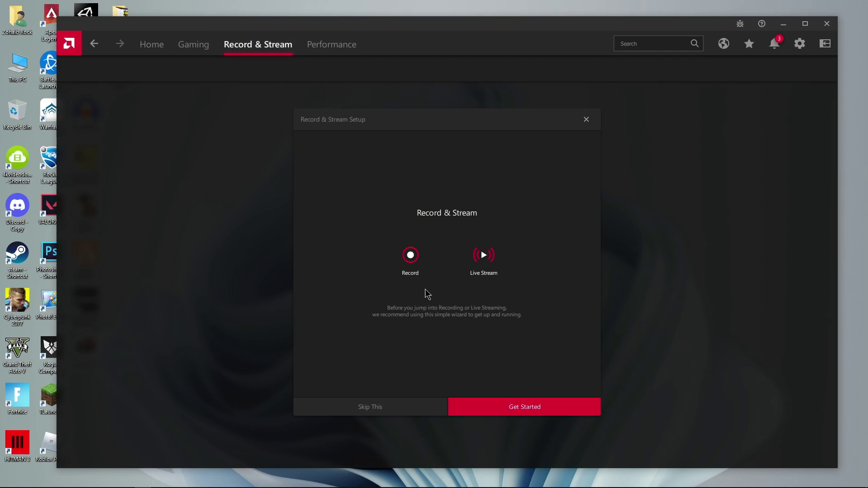
left_click(544, 412)
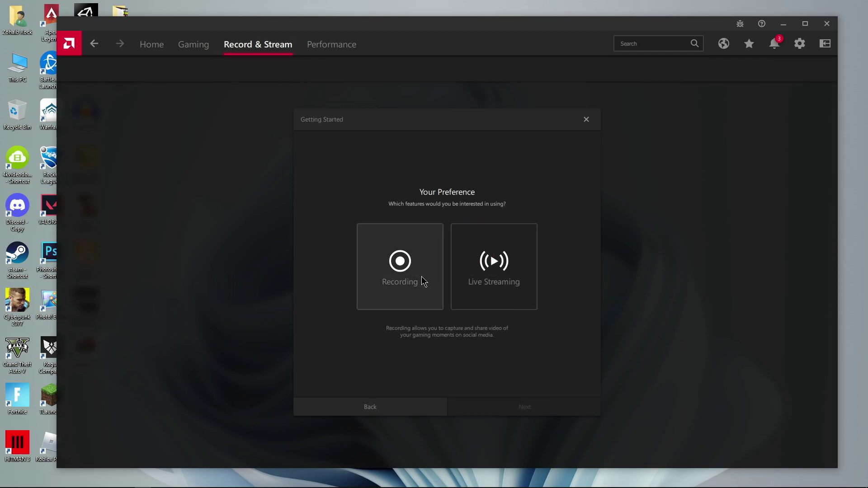
left_click(411, 301)
left_click(535, 411)
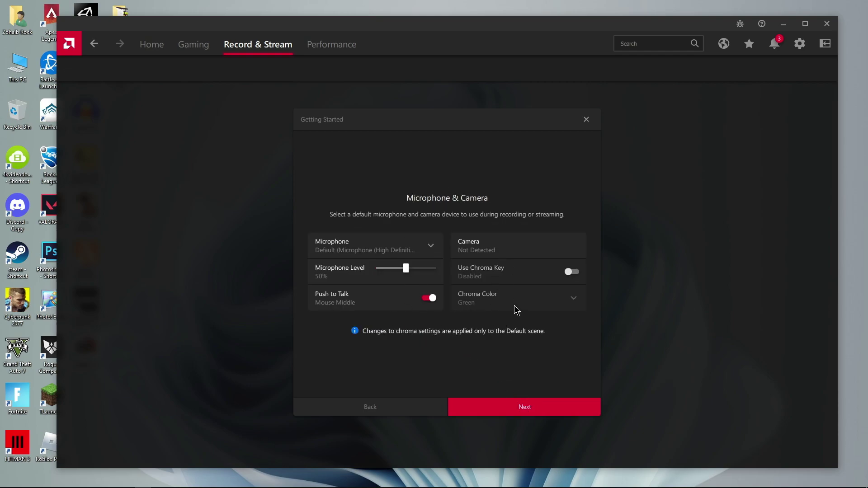
left_click(521, 413)
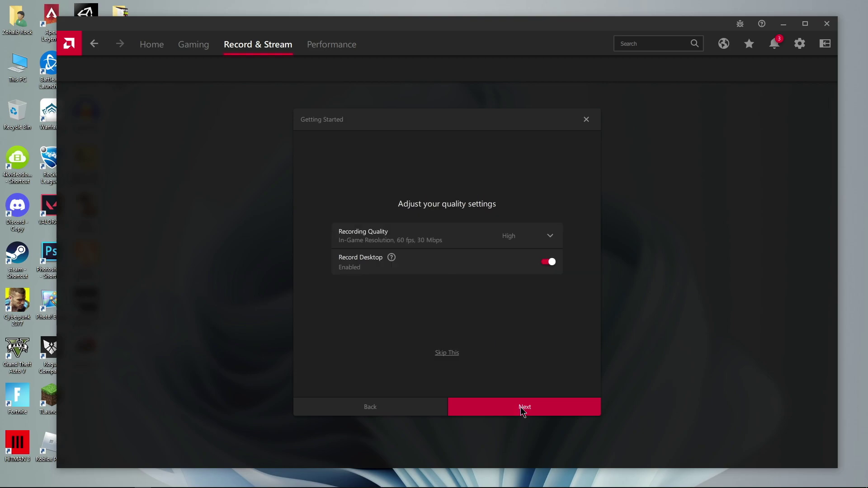
left_click(530, 406)
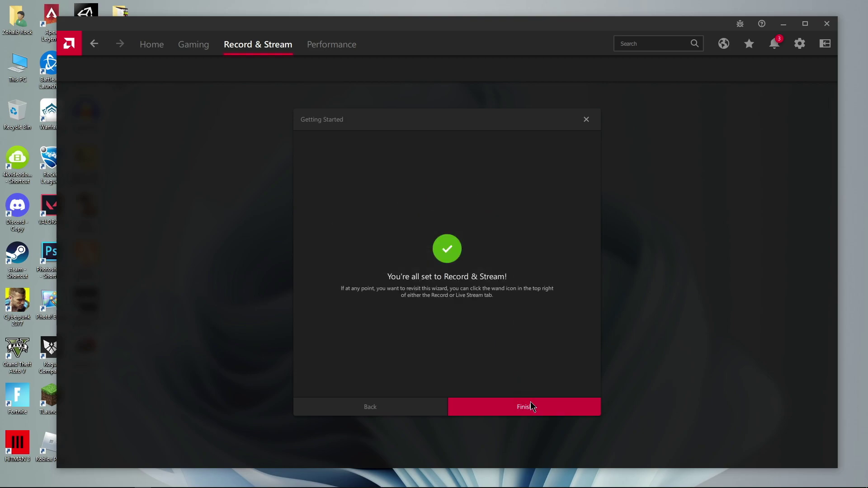
left_click(511, 408)
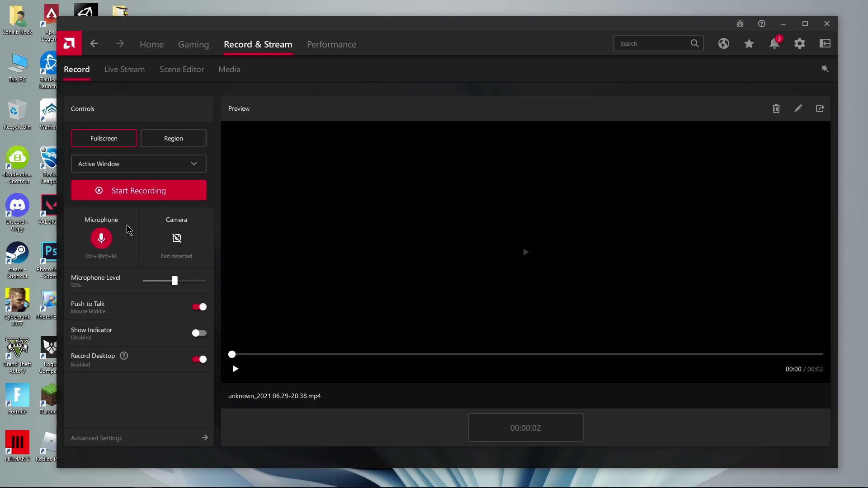
Check the recording target choices for Fullscreen capture and select Custom Stream as the live streaming account
left_click(140, 168)
left_click(140, 168)
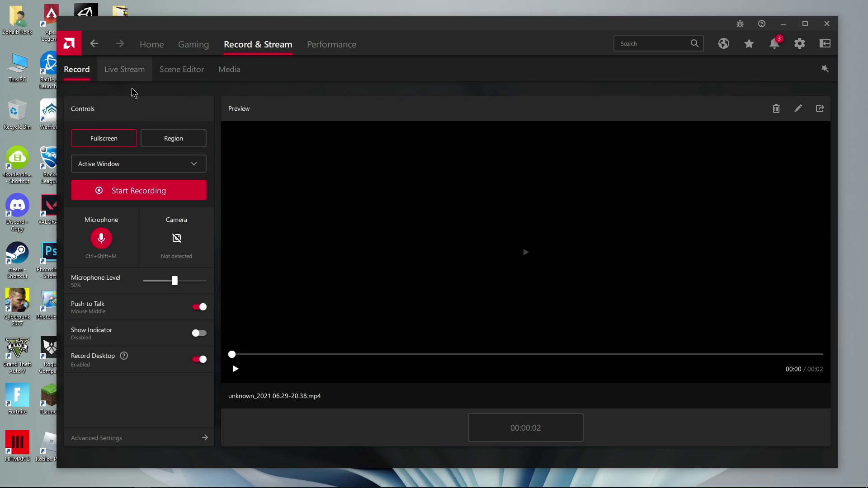
left_click(127, 77)
left_click(135, 138)
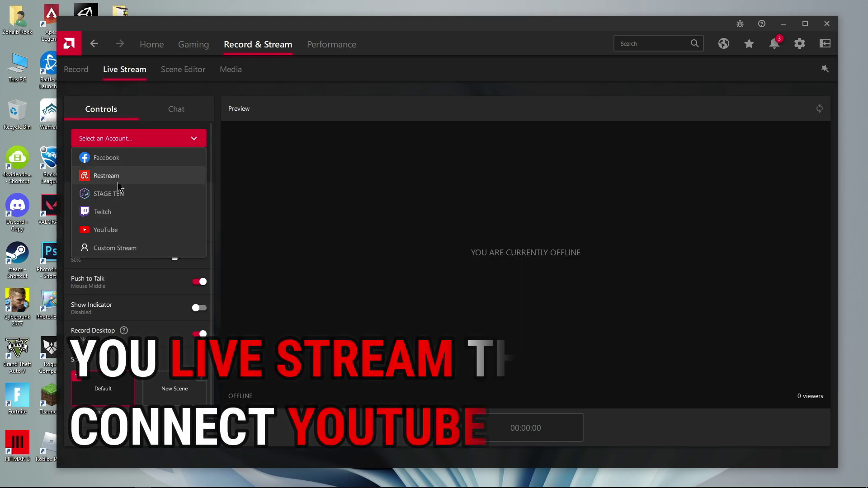
left_click(125, 248)
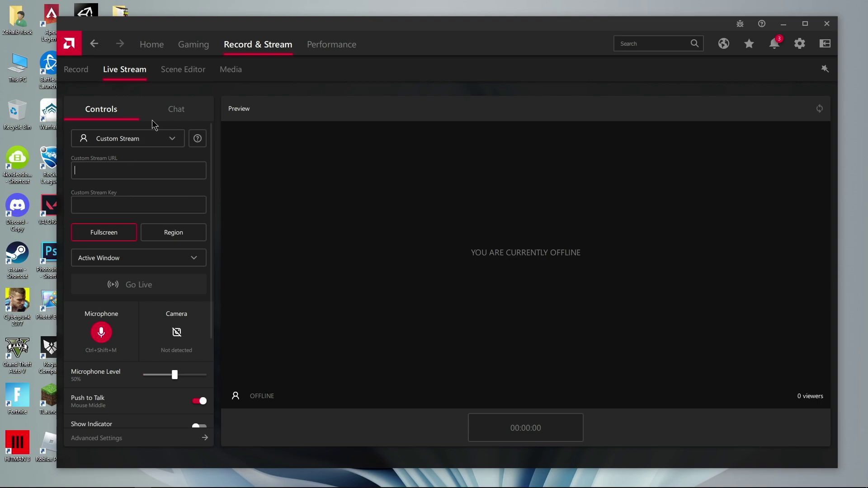
Look at the Default scene in the Scene Editor and return to the Home page
left_click(185, 71)
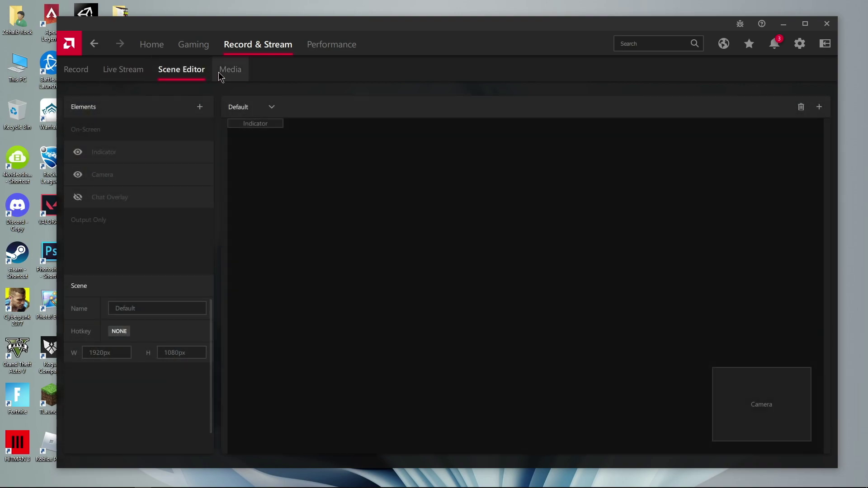
left_click(153, 48)
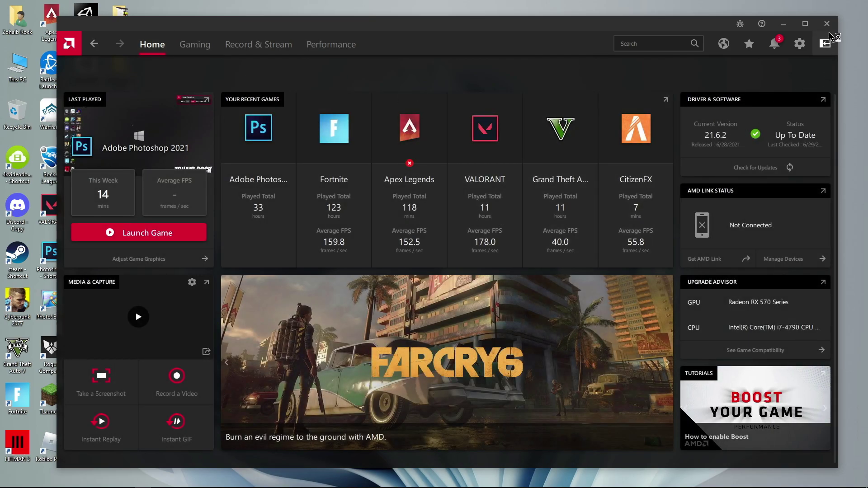
Close the Radeon software window and refresh the desktop
left_click(830, 27)
right_click(403, 171)
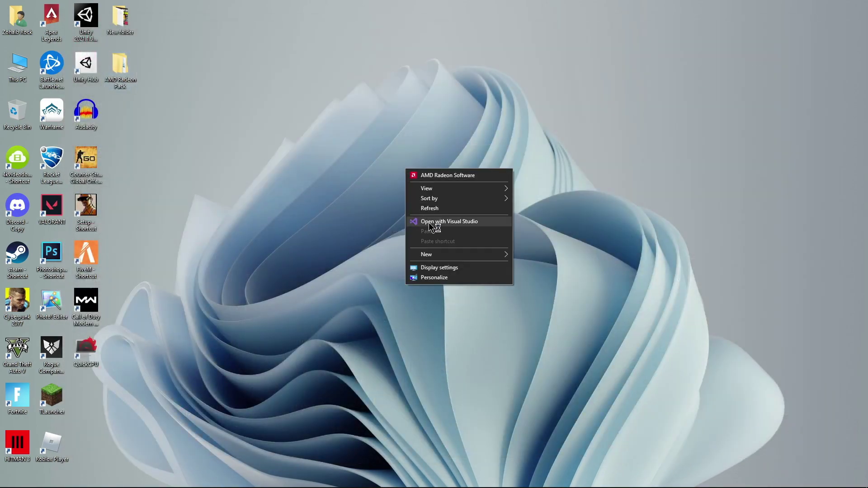
left_click(432, 214)
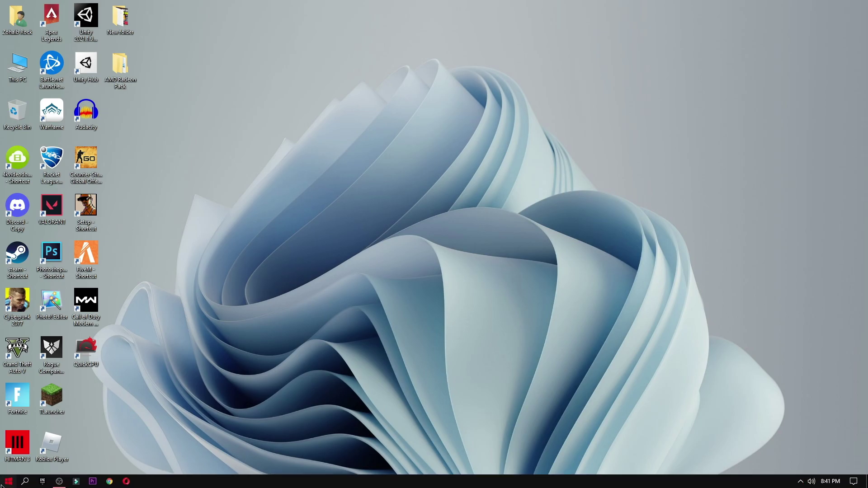
Check in the Windows privacy settings that the General privacy options and background apps are turned off
left_click(8, 481)
left_click(47, 448)
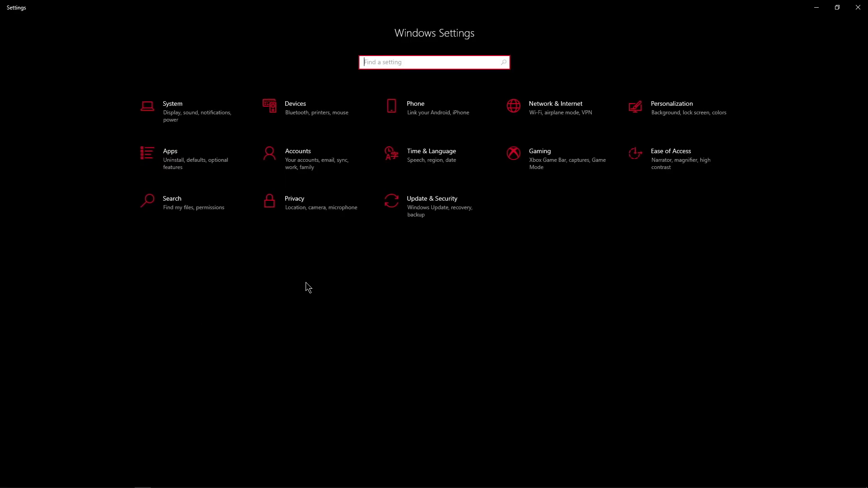
left_click(308, 203)
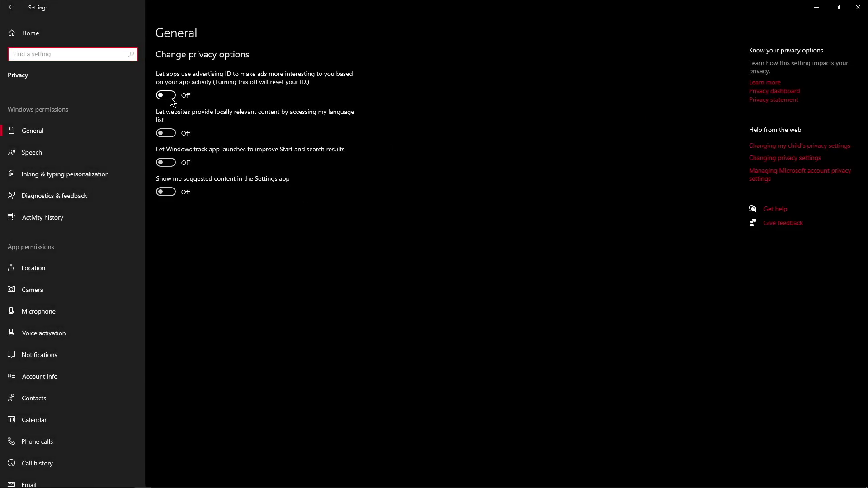
scroll(28, 364, "down", 5)
left_click(5, 359)
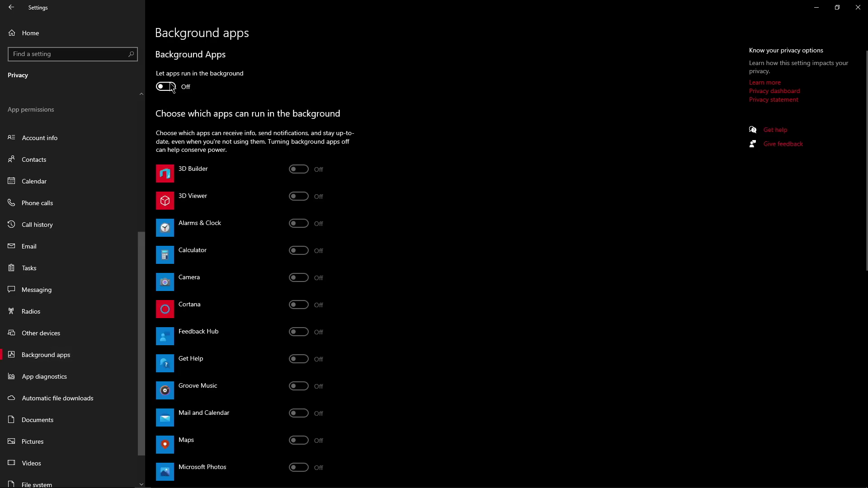
Check in the Windows gaming settings that Xbox Game Bar is off and Game Mode is on
left_click(12, 7)
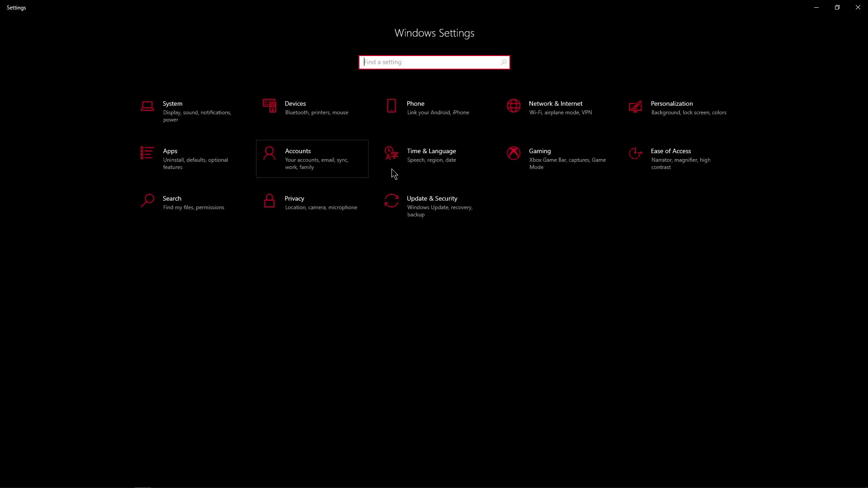
left_click(553, 167)
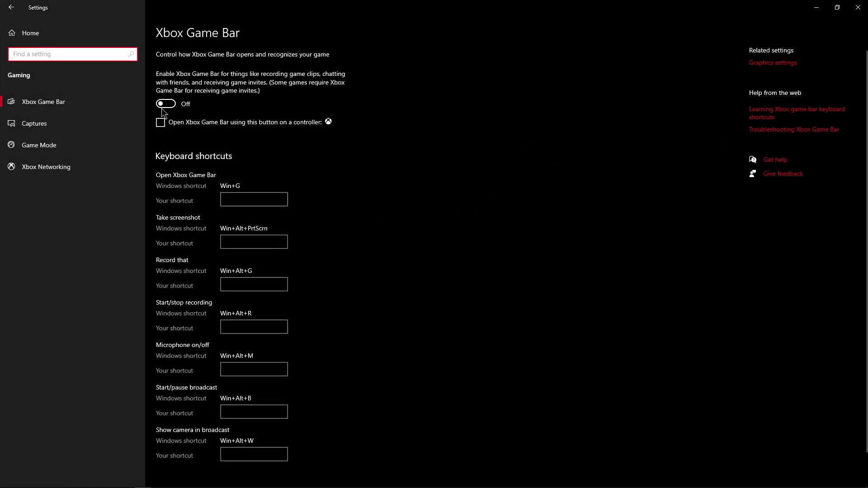
left_click(61, 150)
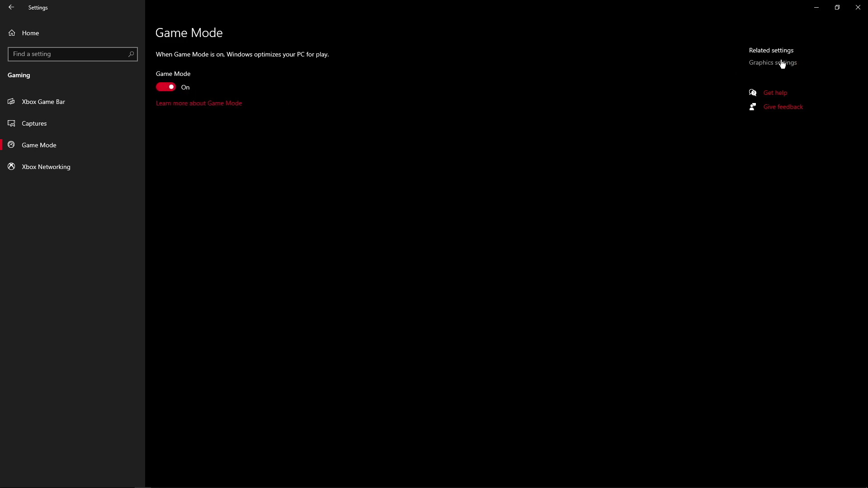
Add the FortniteClient-Win64-Shipping application as a desktop app in the Windows graphics performance preferences
left_click(768, 68)
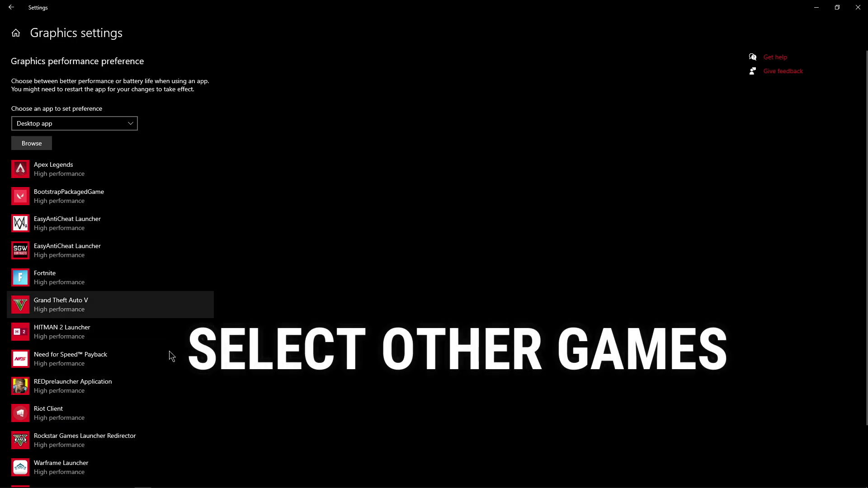
left_click(32, 143)
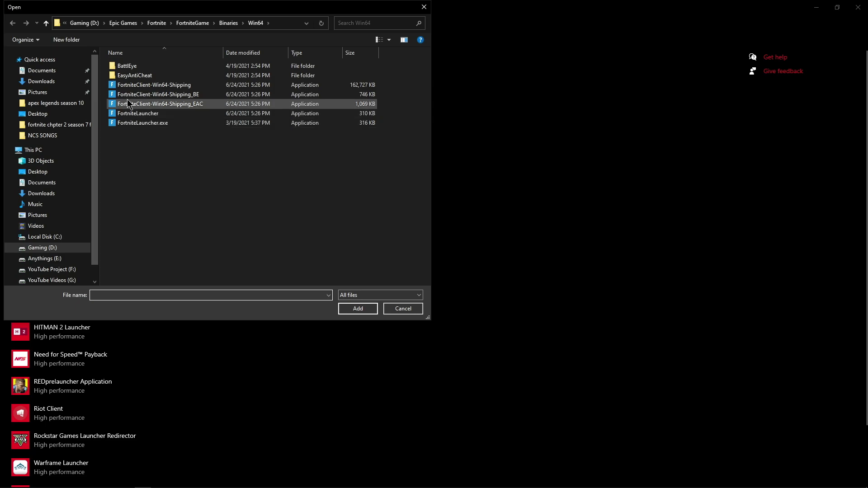
left_click(154, 85)
left_click(353, 309)
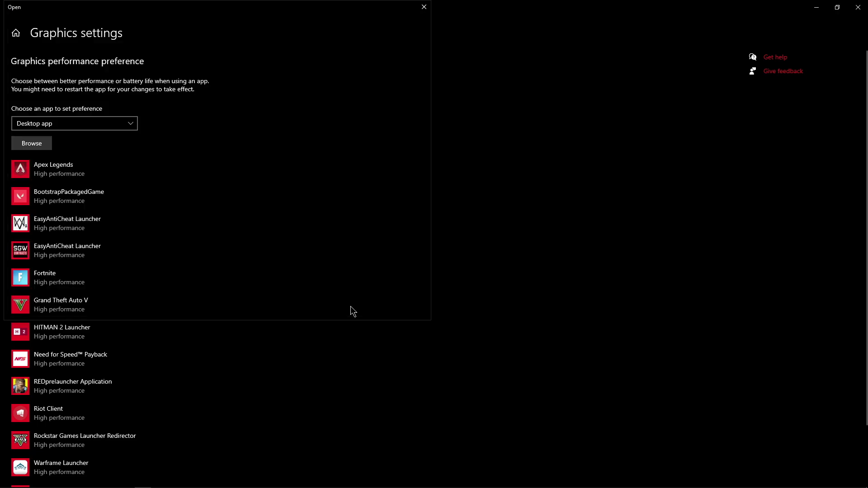
Set Fortnite's graphics preference to High performance and save it
left_click(52, 304)
left_click(144, 338)
left_click(388, 228)
left_click(391, 265)
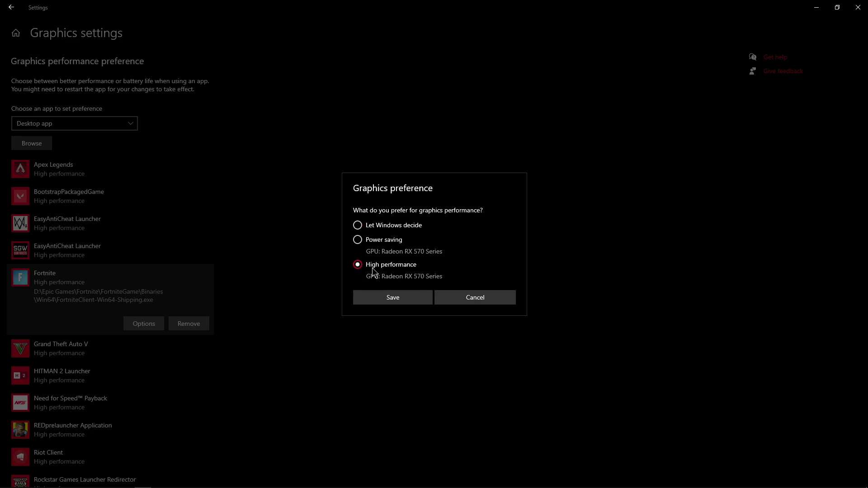
left_click(400, 302)
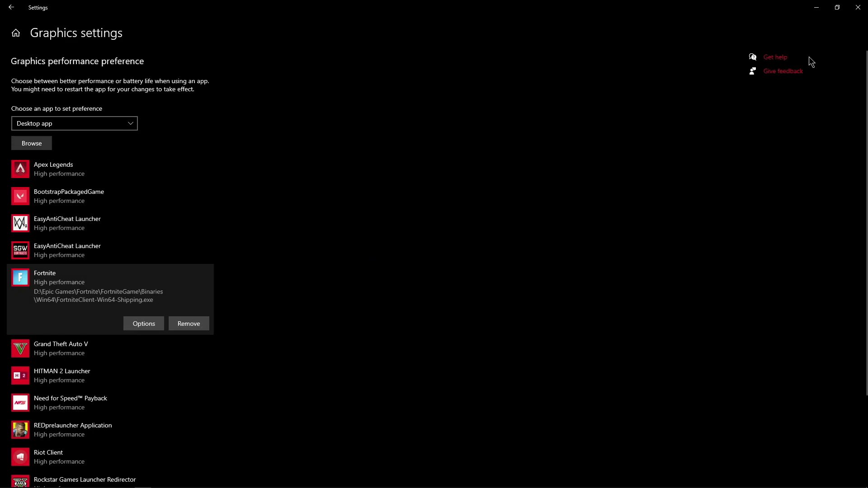
Close the Windows Settings window and refresh the desktop again
left_click(857, 8)
right_click(427, 161)
left_click(388, 185)
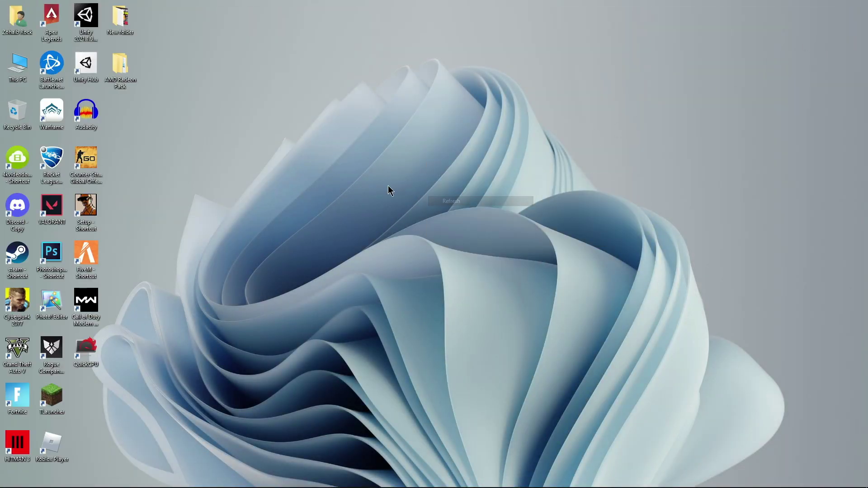